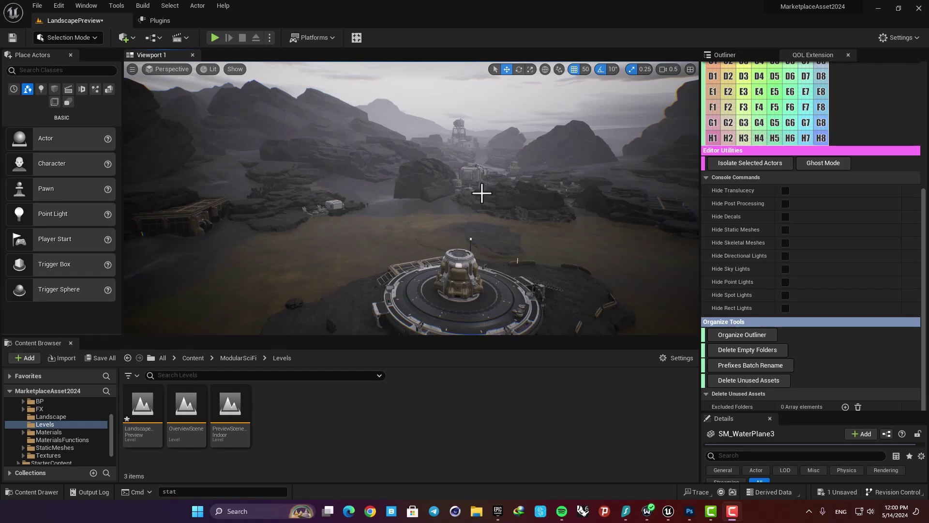
Step: Look through the QOL Extension panel, from its optimization details down to the organize tools
right_drag(483, 193, 528, 195)
key(s)
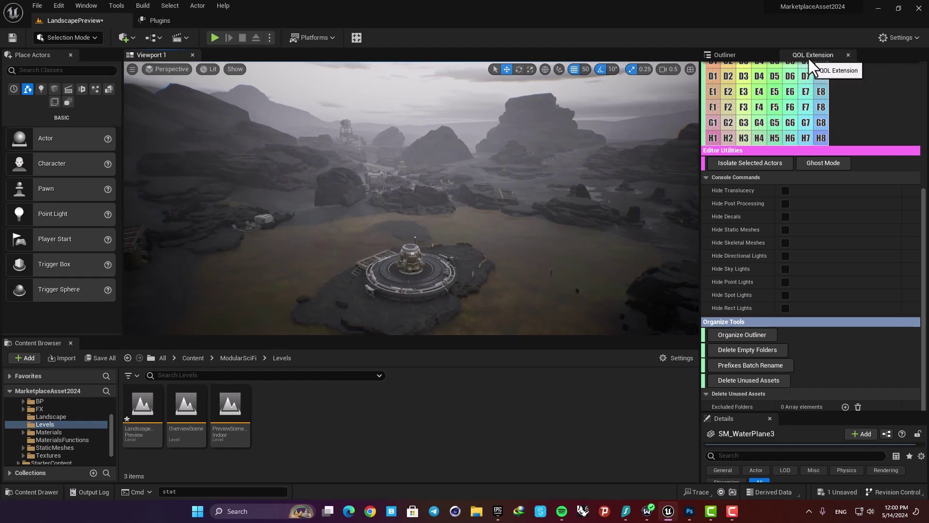
scroll(779, 199, up, 5)
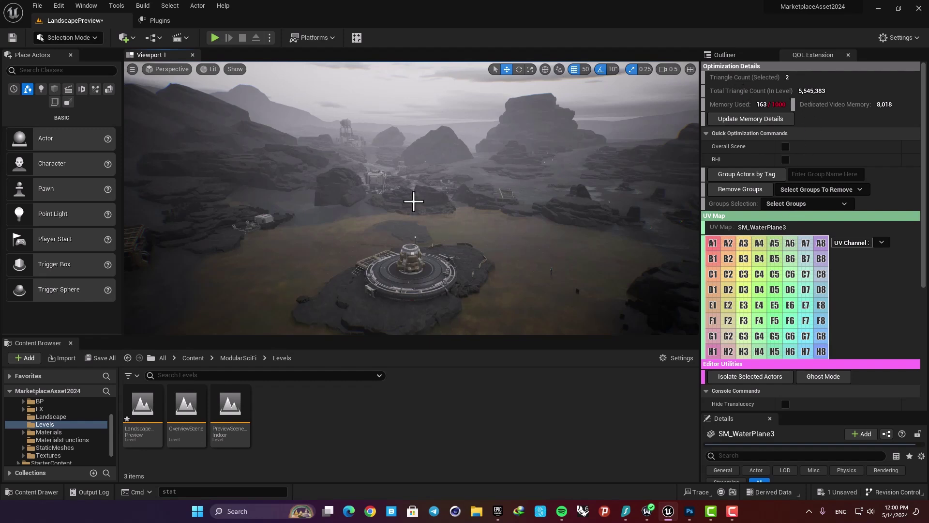
scroll(733, 207, down, 6)
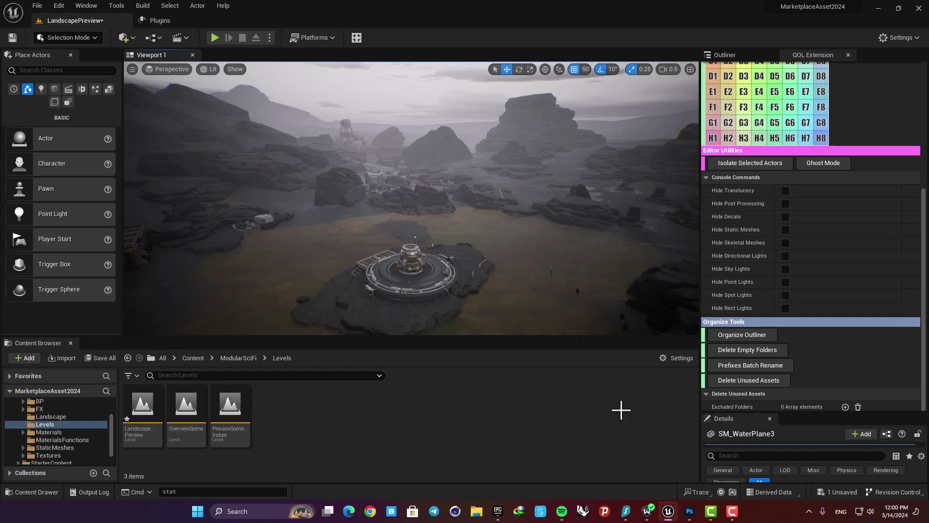
Step: Switch to the Epic Games launcher, view the Editor Tools and Quaility Of Life Extension product page, and return to Unreal Editor
click(498, 511)
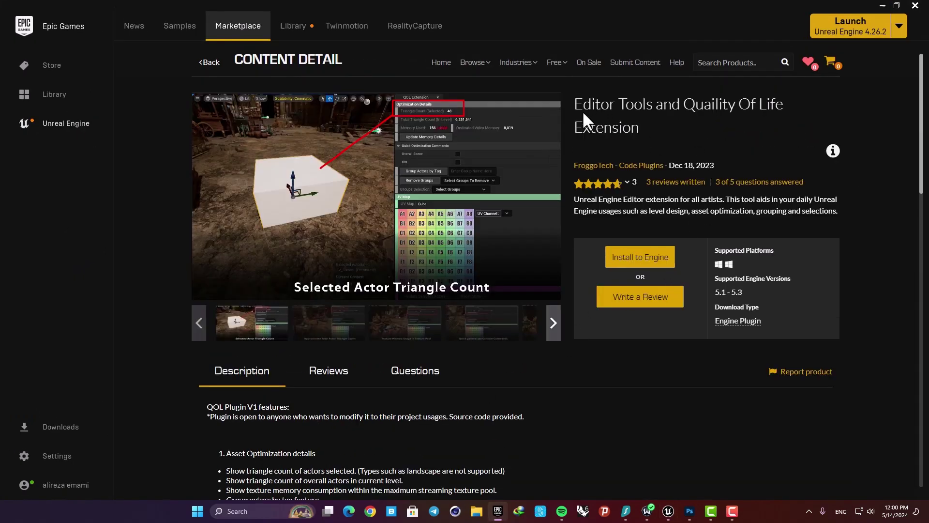
drag(576, 107, 648, 127)
click(612, 109)
click(881, 4)
Step: Search the plugin list for "qol" to check the QOL Extension plugin
click(155, 20)
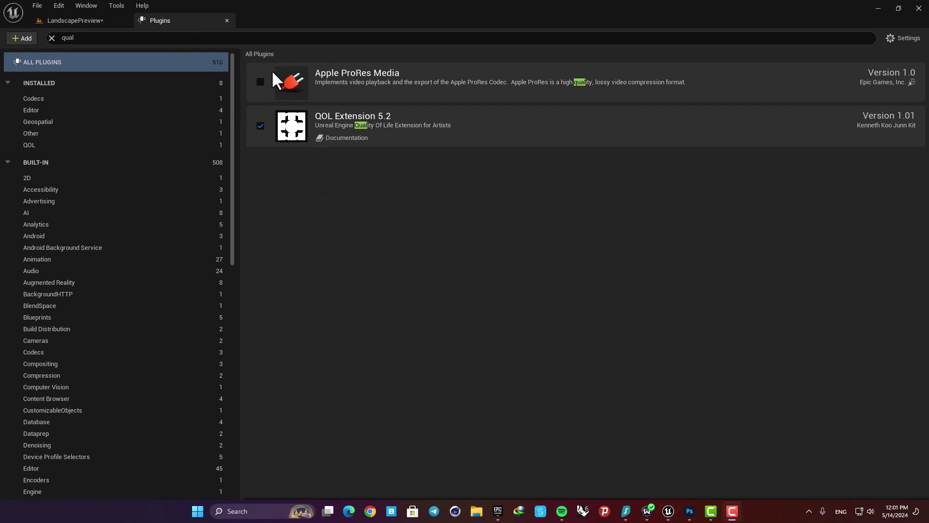
click(85, 40)
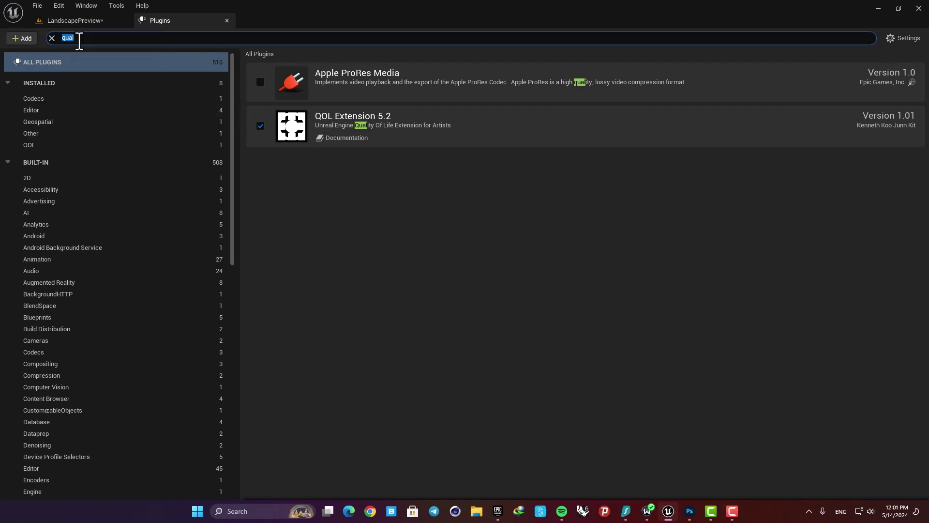
text(qo)
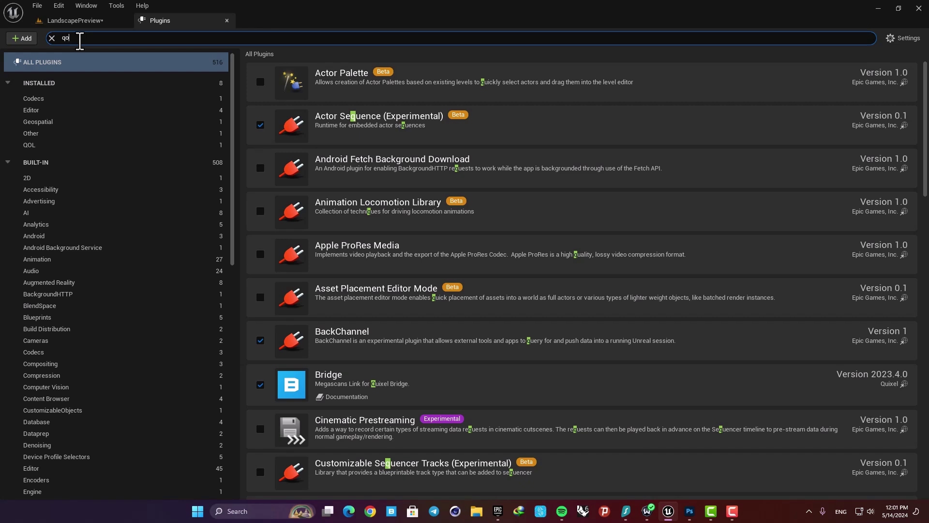
text(l)
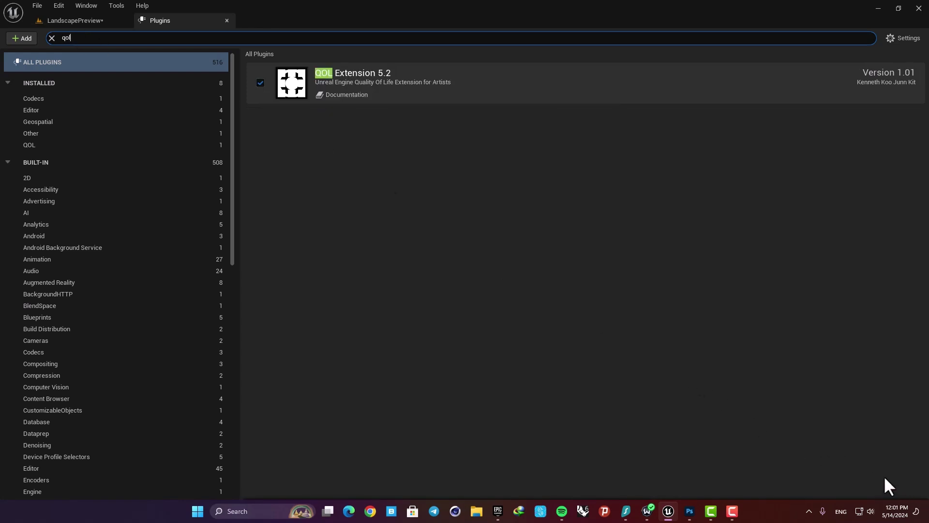
Step: Close and relaunch the QOL Extension panel in the LandscapePreview level, and dock it beside the Outliner
click(69, 20)
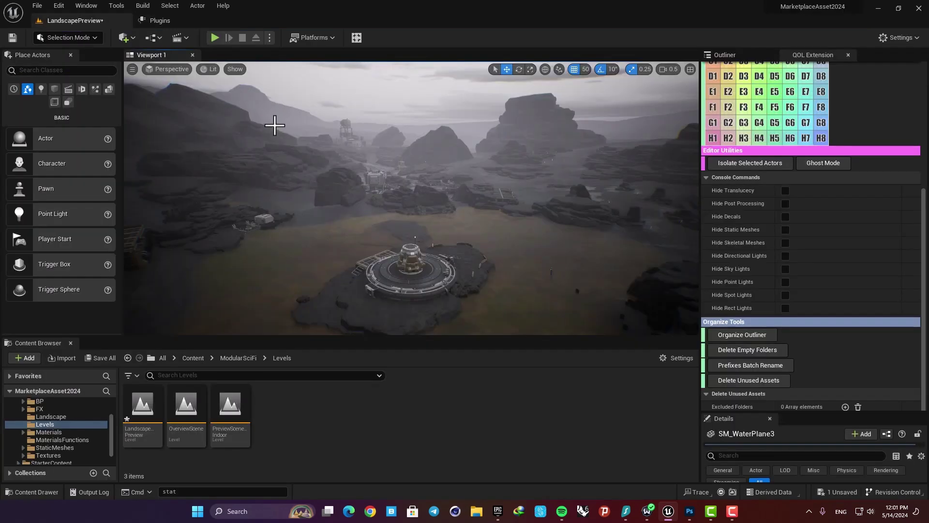
click(357, 37)
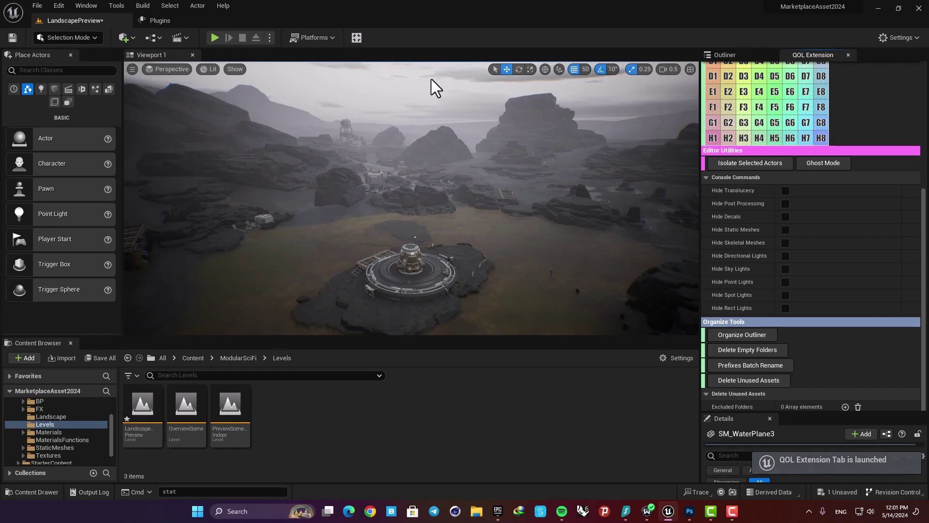
click(848, 55)
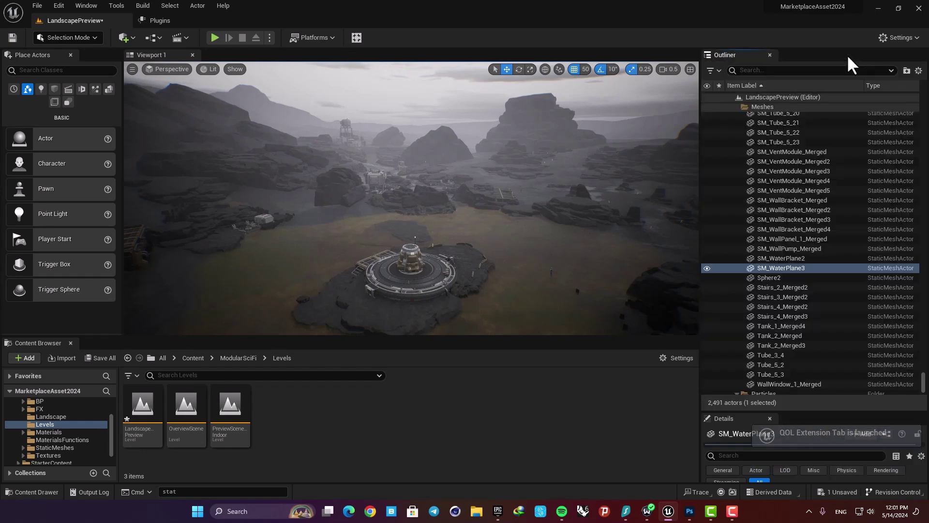
click(357, 38)
drag(803, 56, 490, 121)
drag(382, 83, 218, 82)
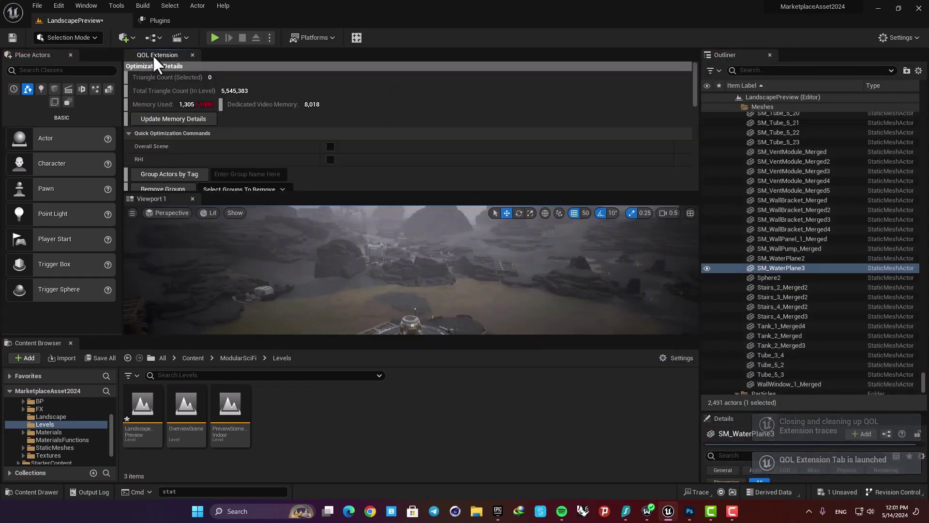
drag(153, 54, 809, 56)
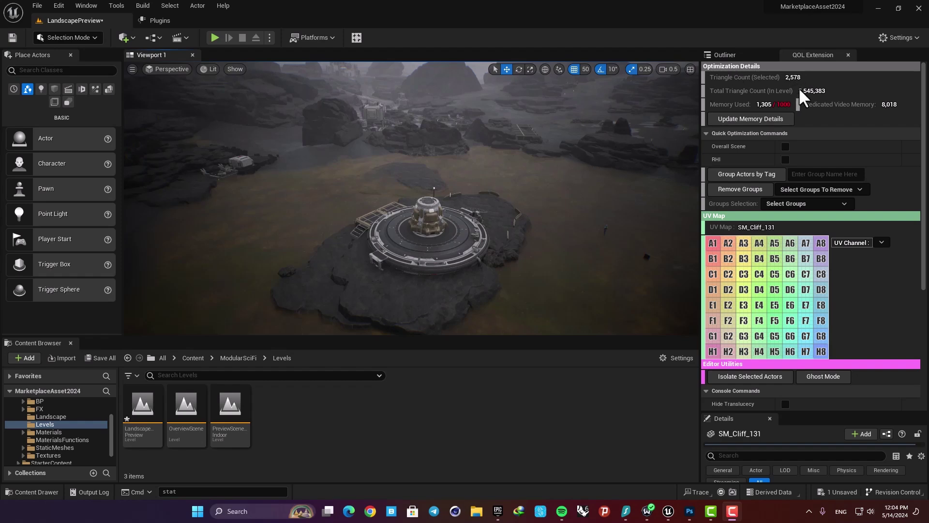
Step: Read the level's total triangle count, and select the pump on the circular platform to read its own count
mouse_move(728, 95)
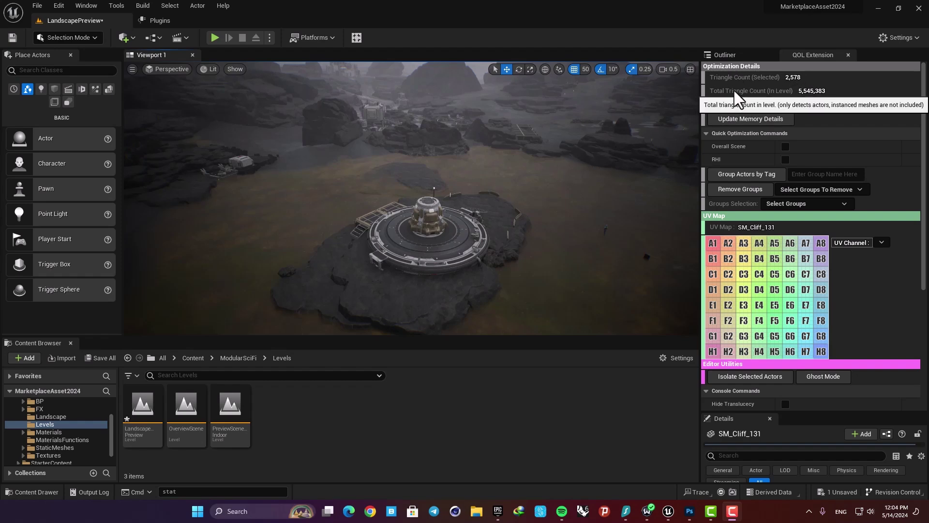
right_drag(562, 187, 498, 145)
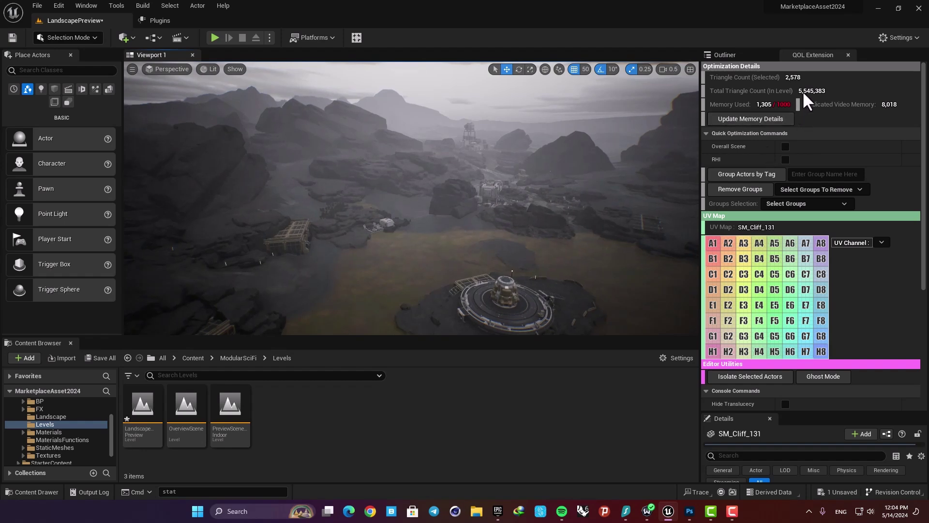
key(w)
mouse_move(567, 241)
right_down()
mouse_move(609, 283)
mouse_move(564, 240)
right_up()
click(442, 197)
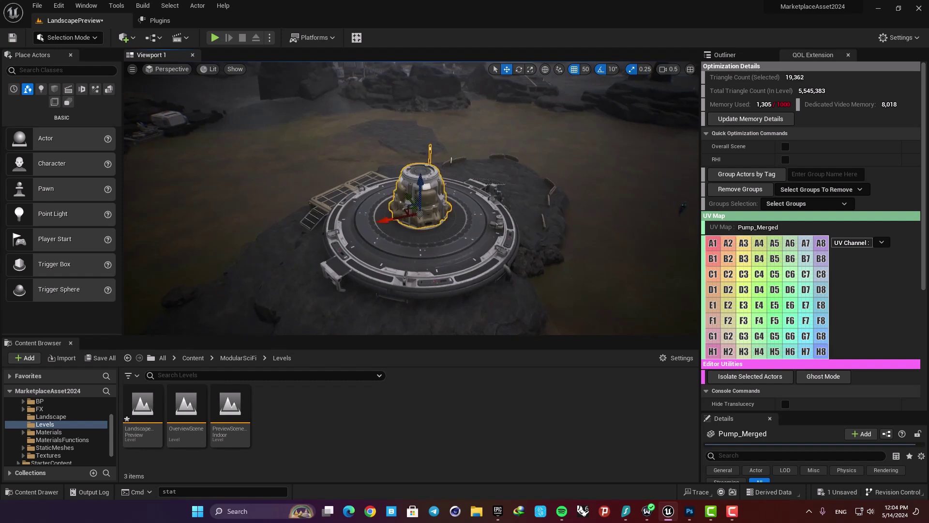
key(w)
right_drag(549, 202, 509, 216)
key(s)
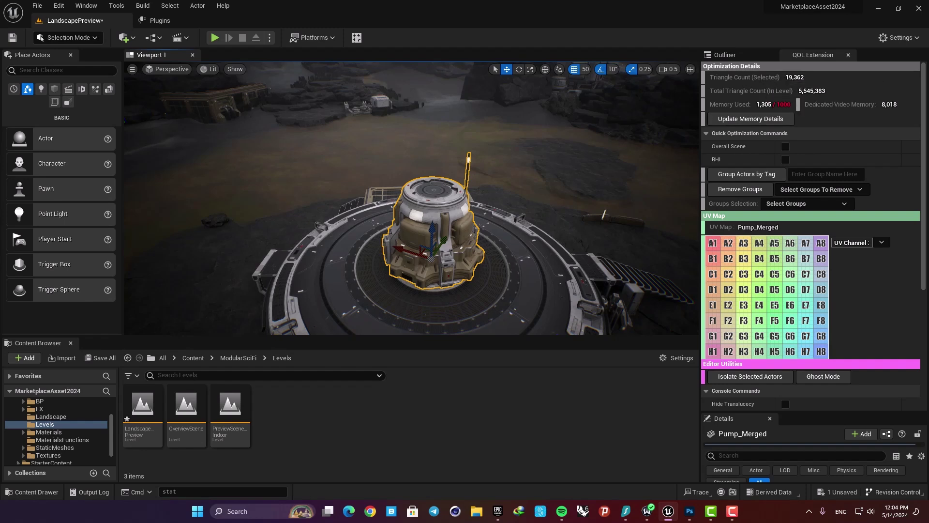
Step: Select the circular platform and the pump in turn to compare their triangle counts
click(516, 247)
click(442, 220)
key(f)
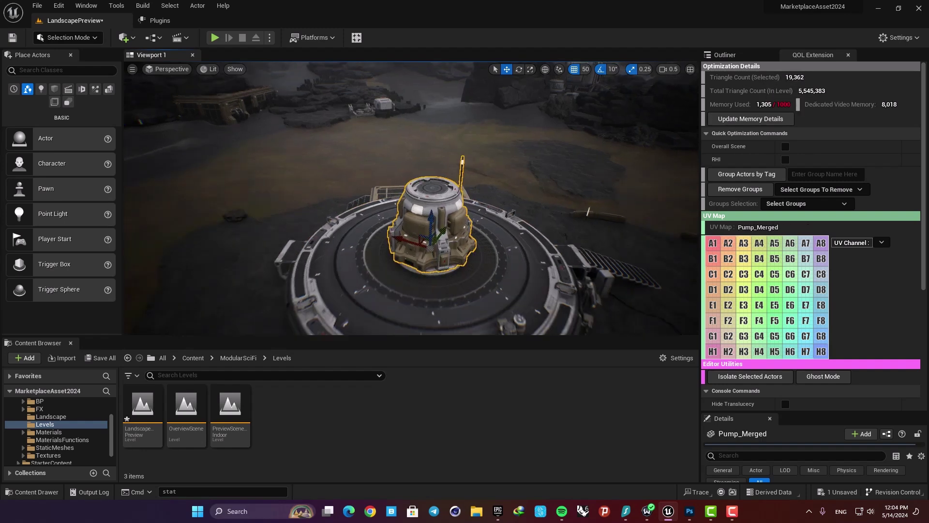
click(299, 260)
click(378, 240)
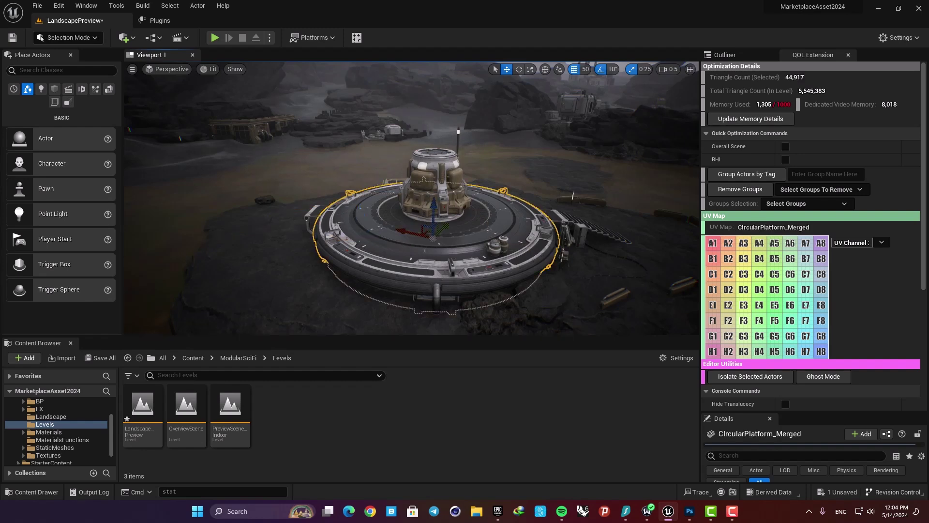
click(446, 158)
mouse_move(518, 170)
right_down()
mouse_move(518, 194)
mouse_move(518, 179)
right_up()
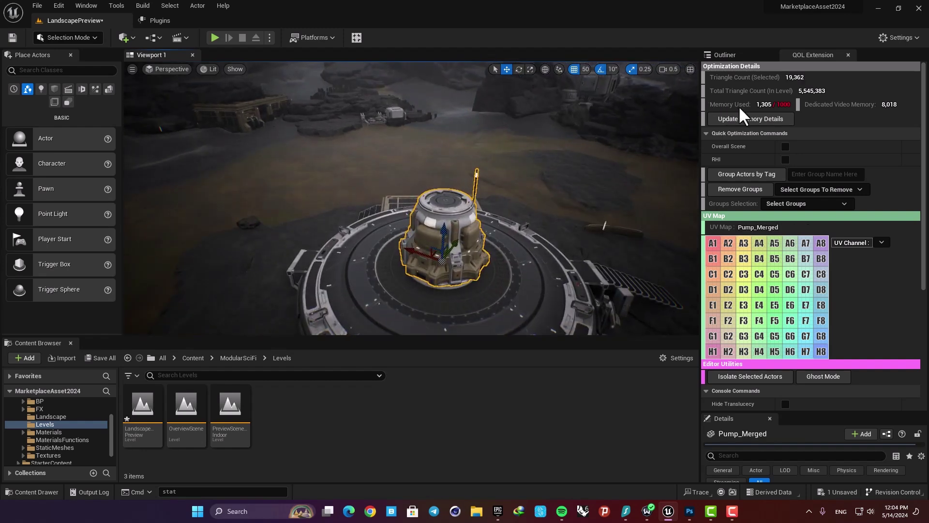
Step: Set the texture pool limit with the console command r.Streaming.PoolSize 500, and update the memory details
mouse_move(732, 107)
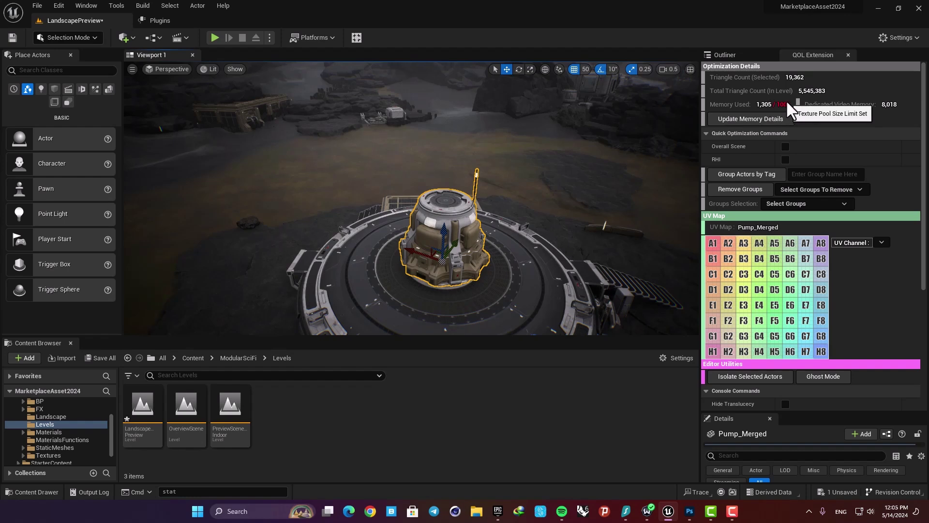
click(211, 491)
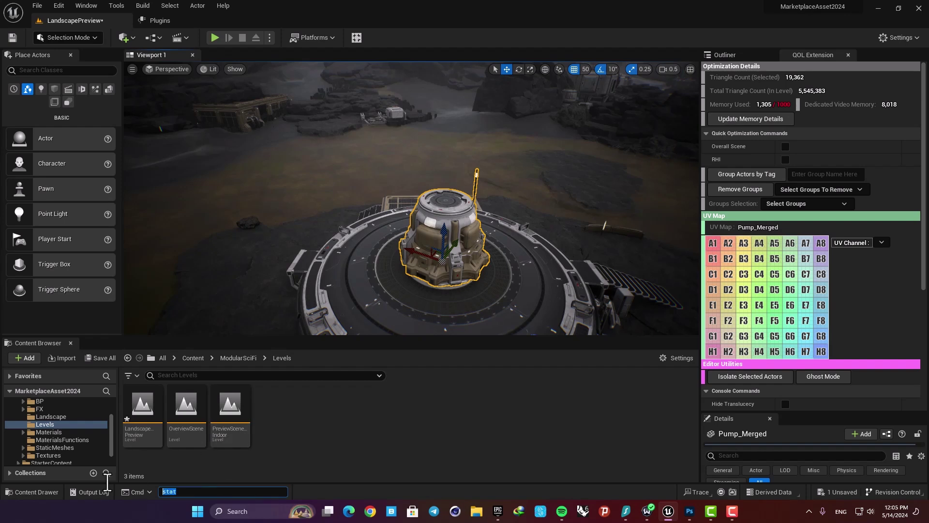
mouse_move(241, 401)
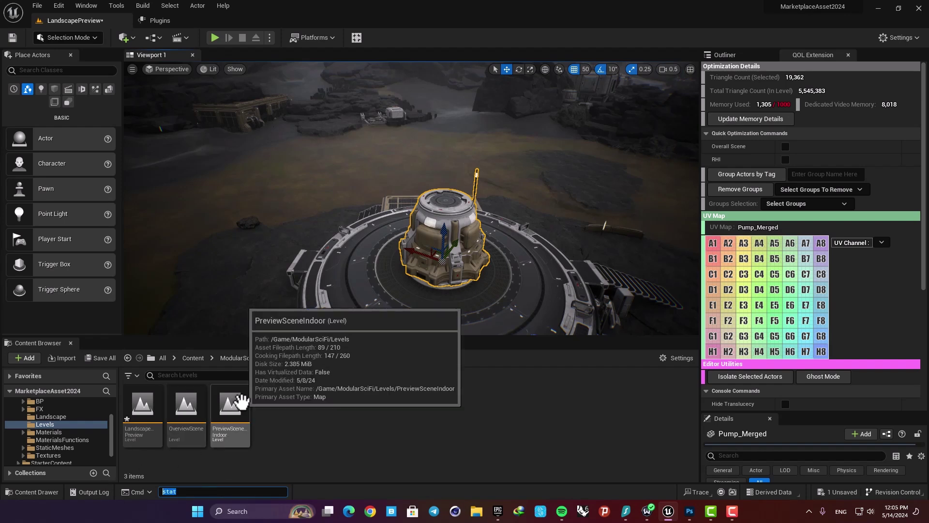
text(r.strewa)
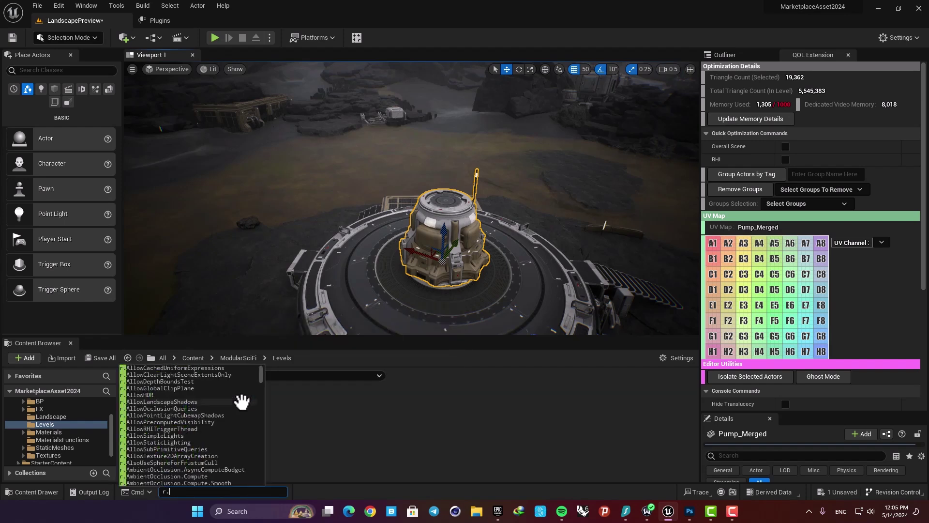
key(BackSpace)
key(BackSpace)
key(BackSpace)
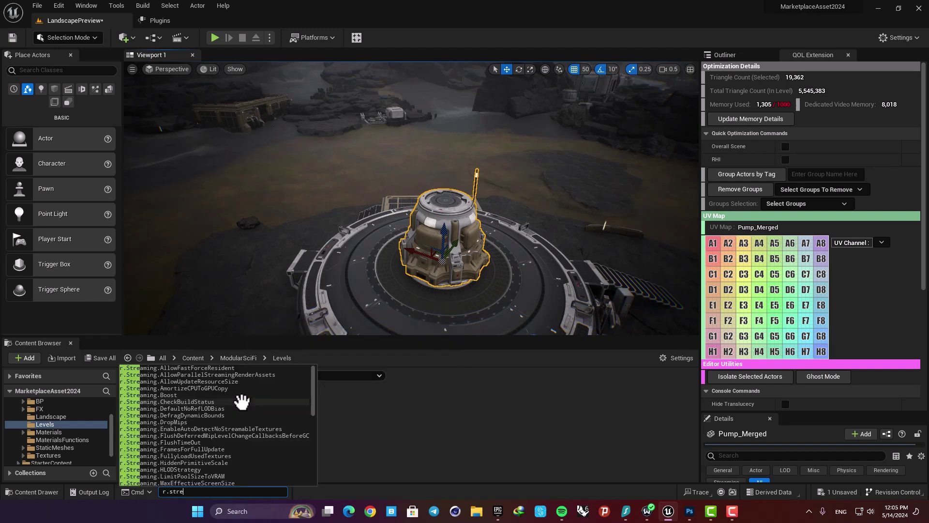
text(eamin)
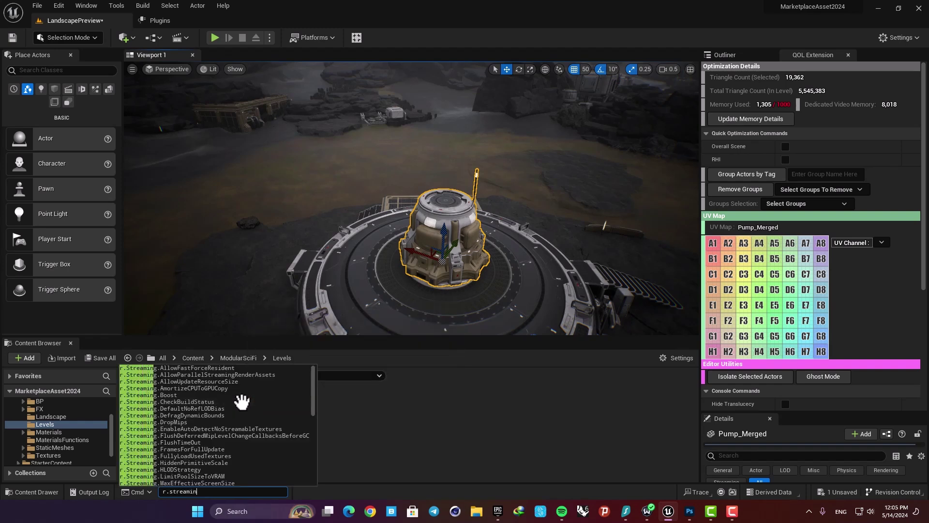
text(g.poo)
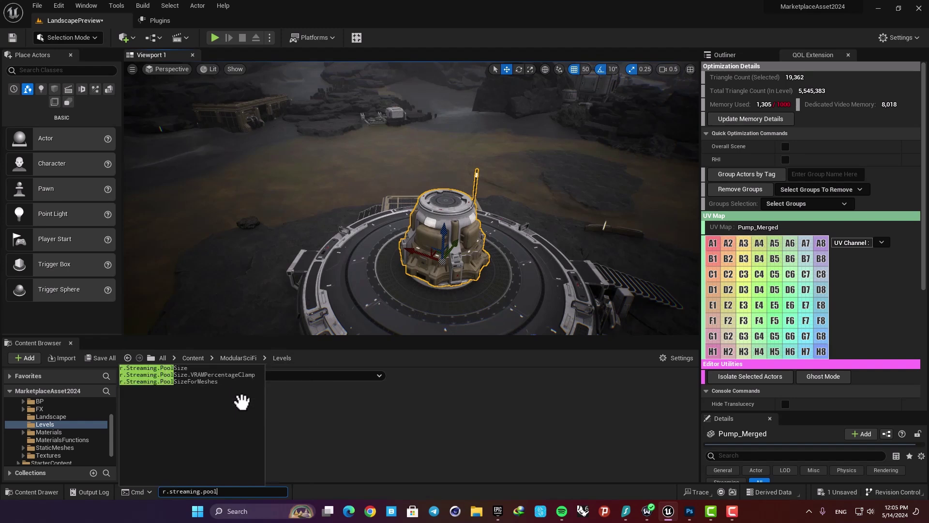
text(l)
click(187, 366)
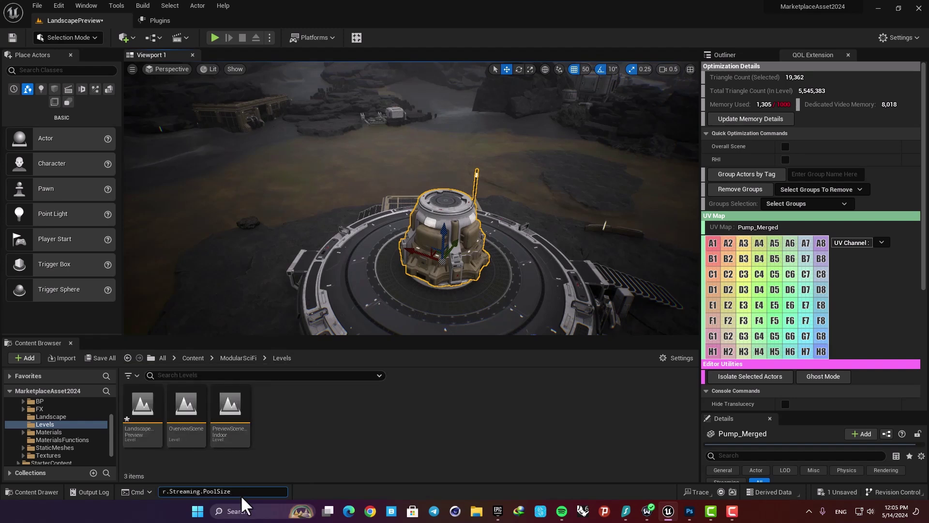
text(500)
key(Return)
click(726, 121)
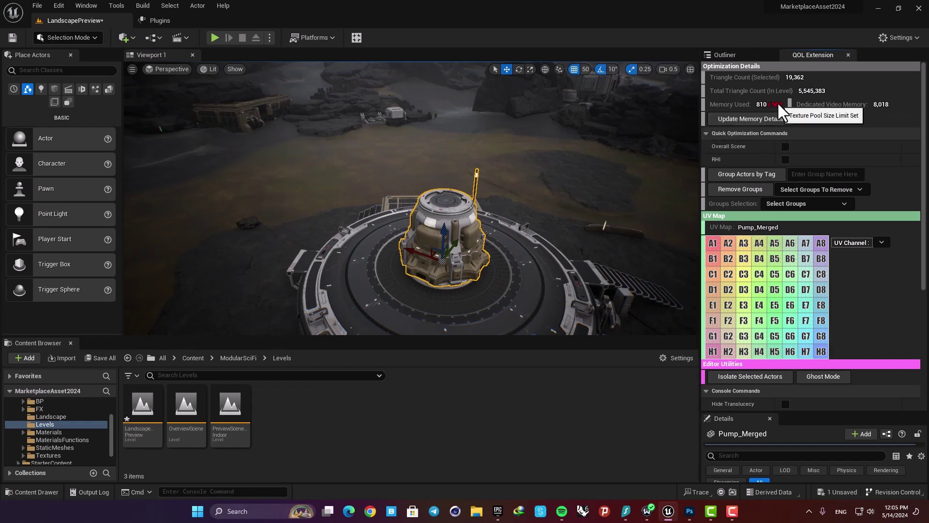
Step: Set the texture pool limit with the console command r.Streaming.PoolSize 8000, and update the memory details
click(182, 491)
text(r.streaming.po)
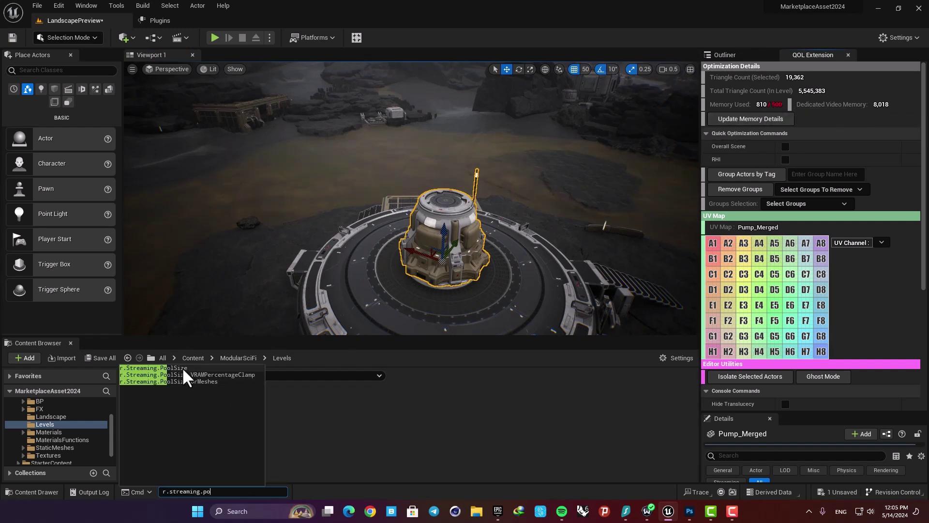
click(183, 368)
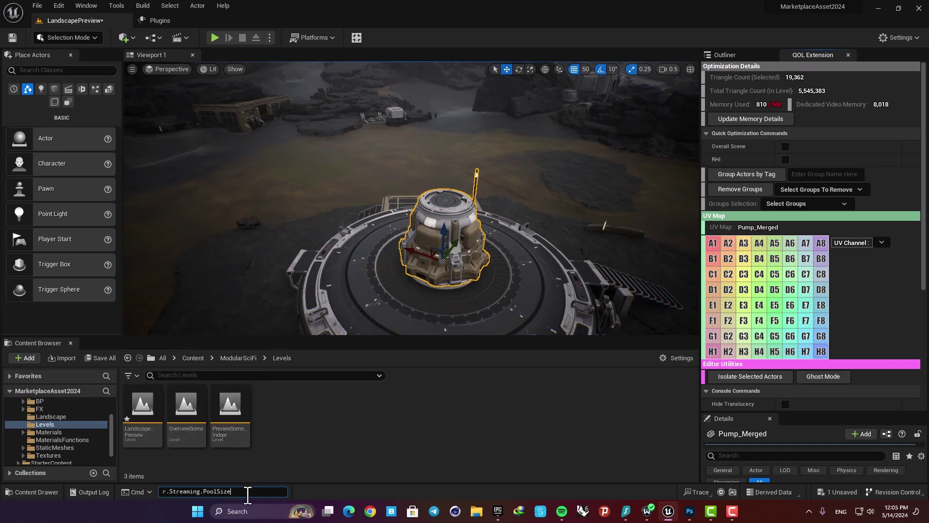
text(80)
key(Return)
click(724, 118)
key(s)
right_drag(502, 252, 509, 232)
right_drag(518, 198, 674, 182)
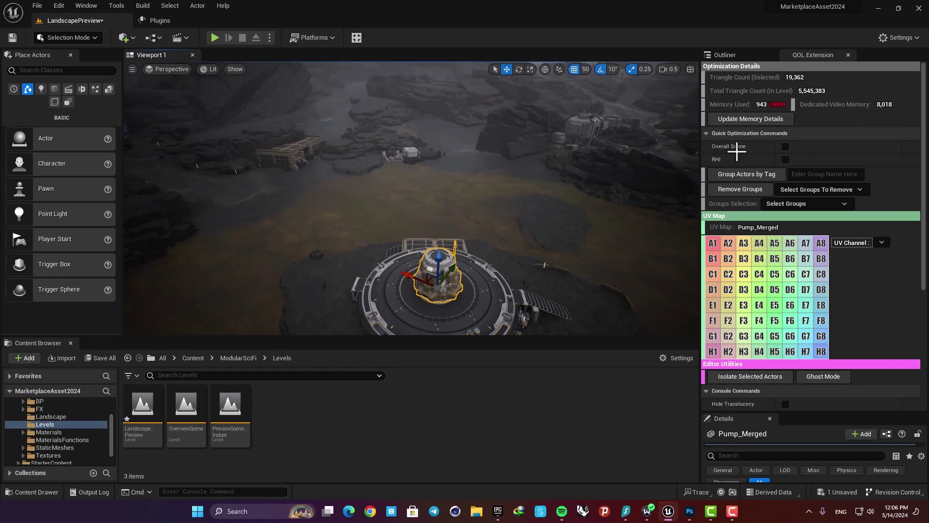
click(746, 115)
Step: Show the Overall Scene and RHI statistics in the viewport, and turn the Overall Scene statistics back off
click(784, 146)
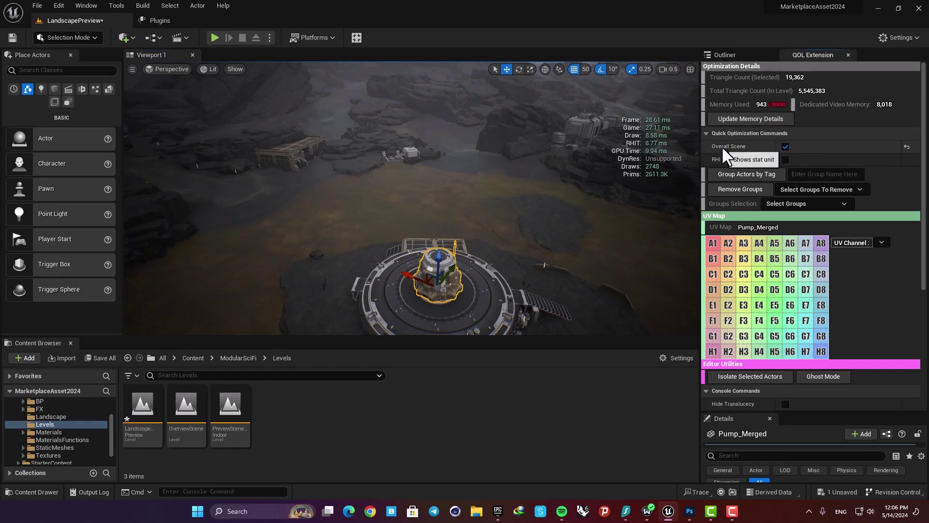
click(785, 159)
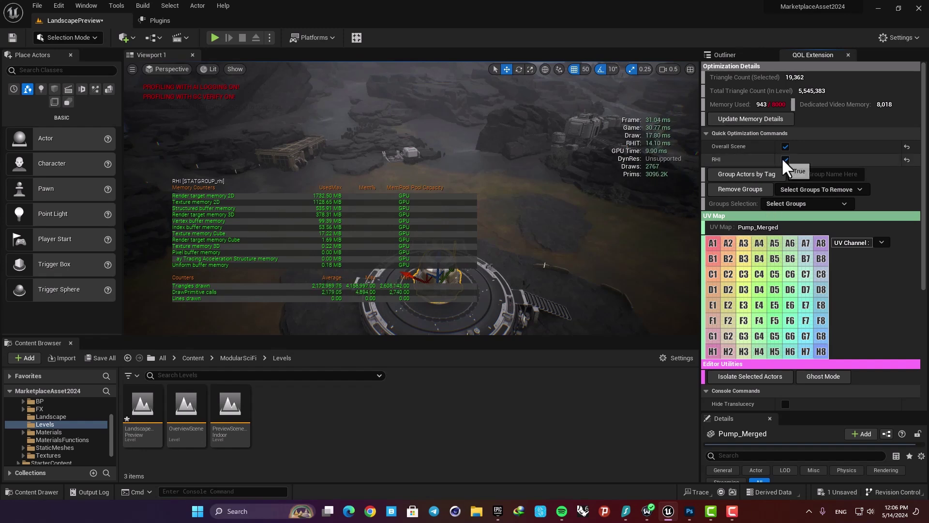
click(785, 160)
click(786, 147)
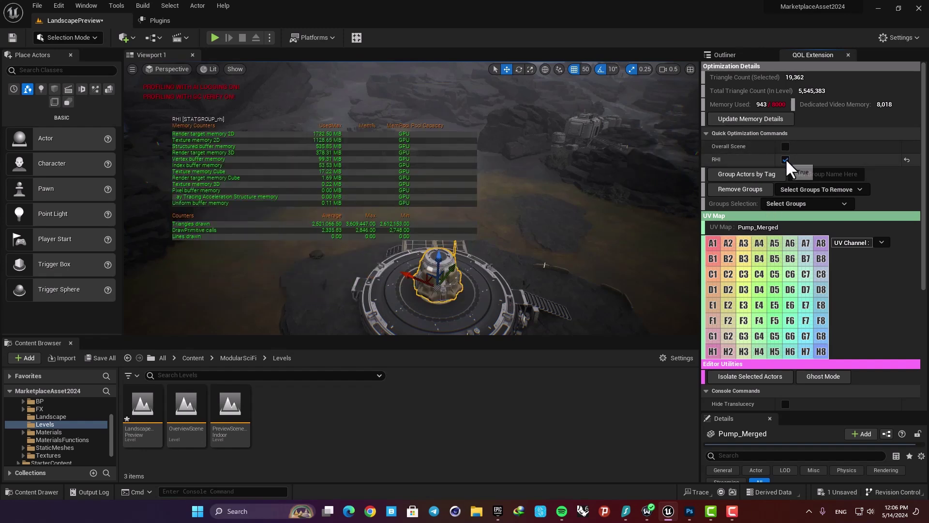
Step: Select the circular platform and the pump together and group them by tag under the name "group 1"
mouse_move(562, 195)
right_down()
mouse_move(570, 157)
mouse_move(574, 177)
mouse_move(562, 195)
right_up()
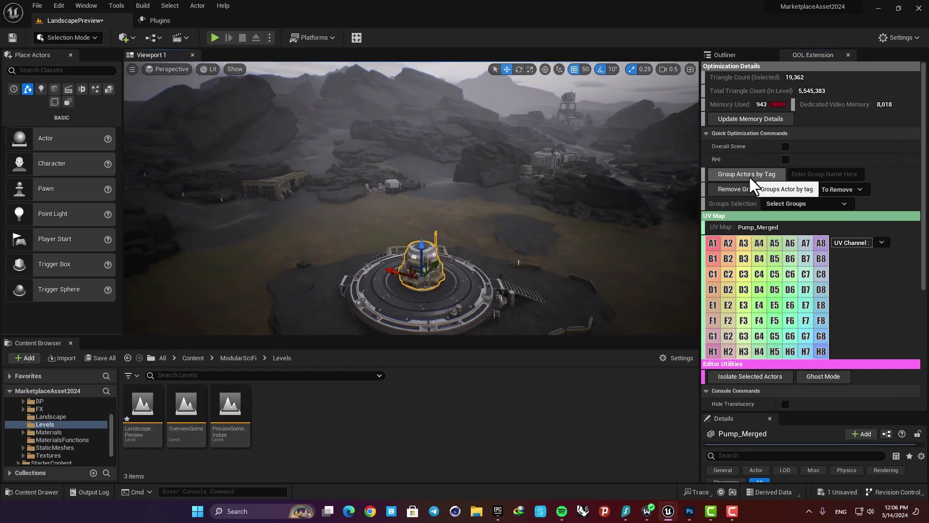
key(w)
right_drag(467, 173, 468, 193)
click(467, 173)
key(s)
ctrl+click(466, 170)
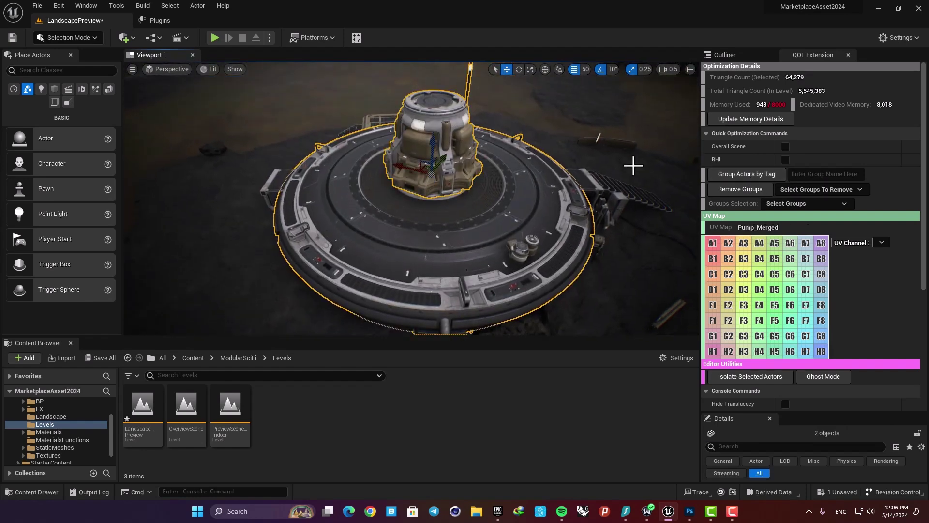
click(818, 173)
text(group 1)
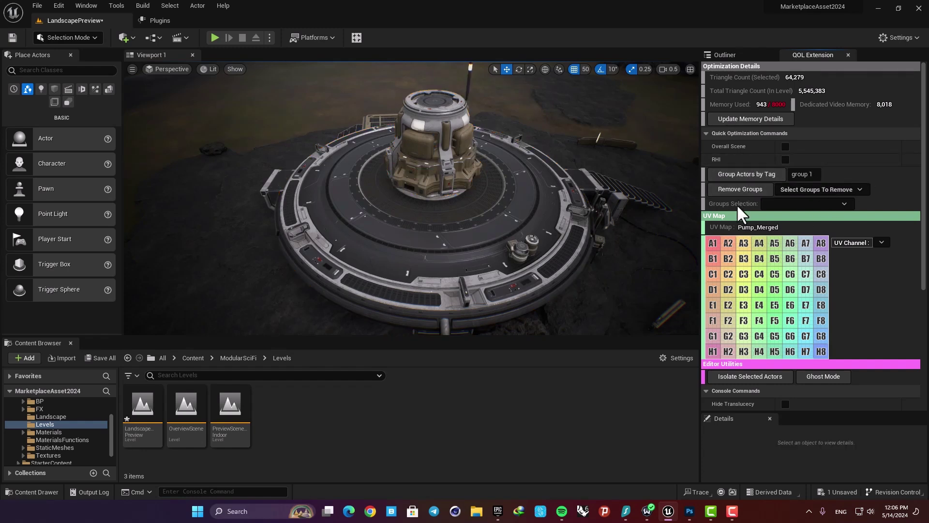
Step: Reselect the platform and the pump by choosing group 1 as the groups selection
click(771, 201)
click(771, 216)
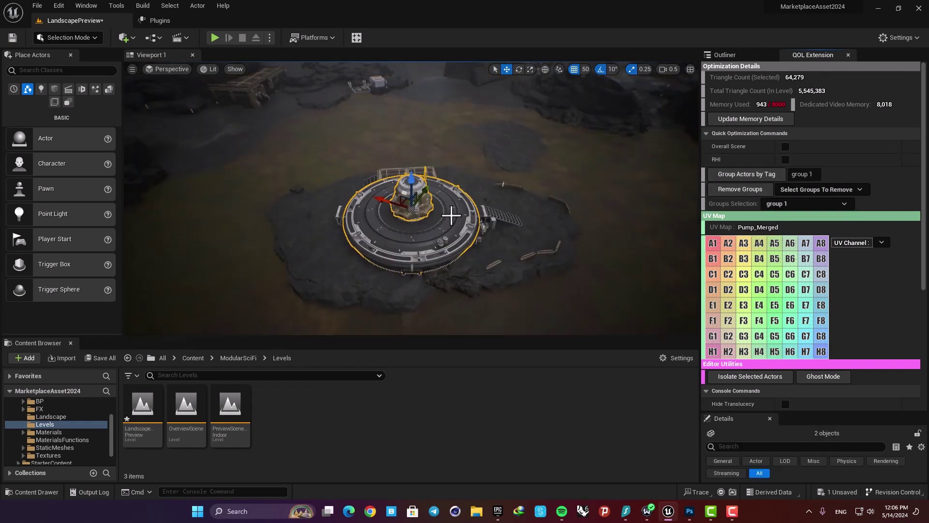
mouse_move(428, 191)
mouse_down()
mouse_move(441, 173)
mouse_move(430, 189)
mouse_up()
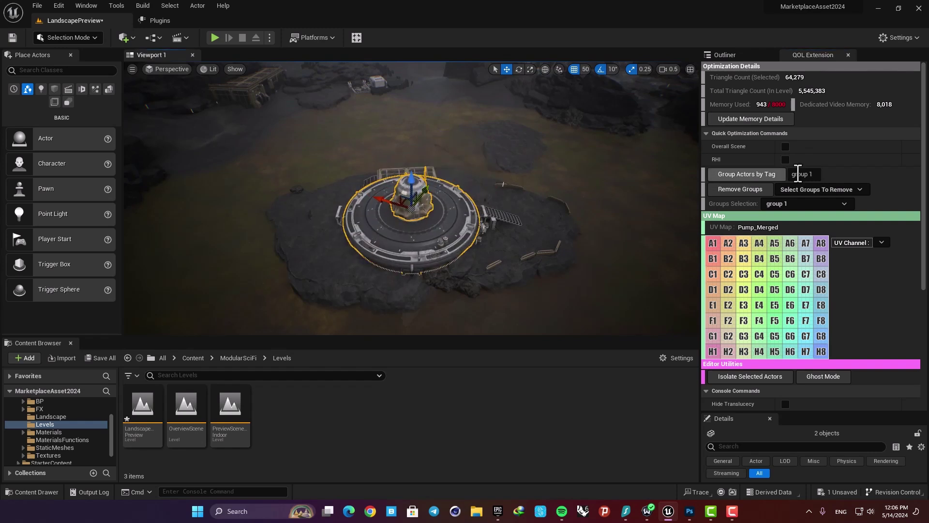
Step: Choose group 1 as the group to remove and delete it
click(803, 190)
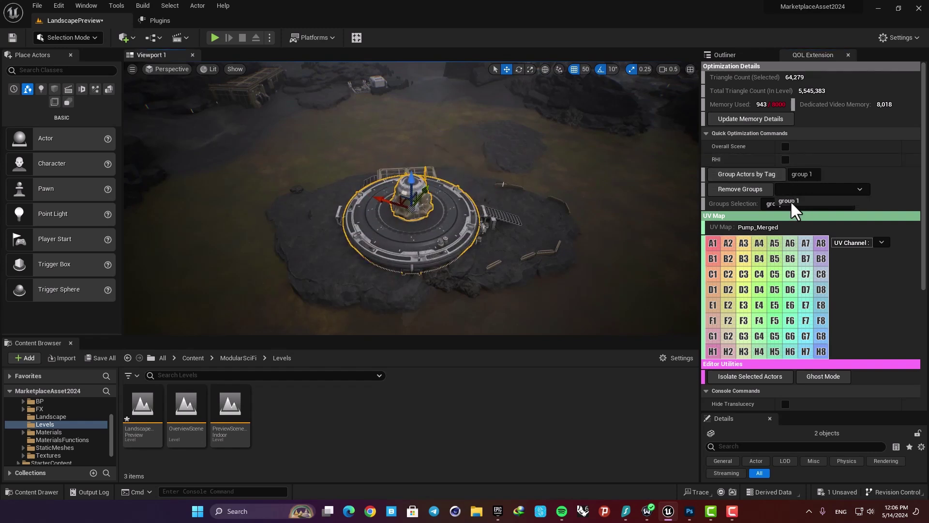
click(791, 201)
click(748, 190)
Step: Select the pump and display its UV map for UV Channel 0, and switch the preview to UV Channel 1
click(412, 196)
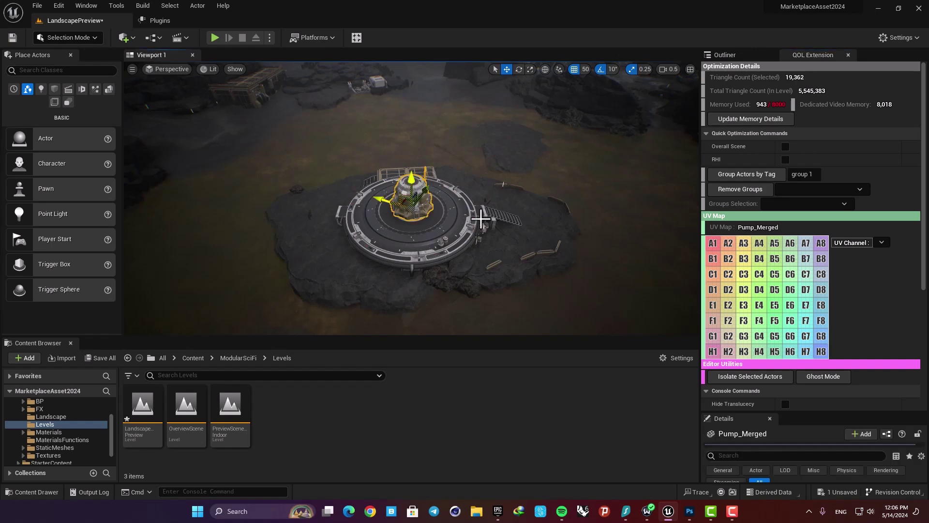
key(f)
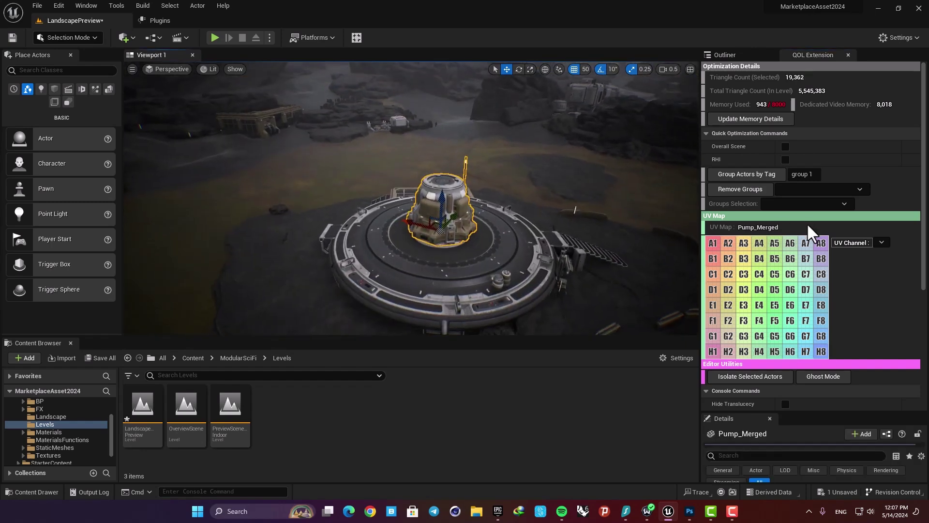
scroll(806, 223, down, 2)
click(760, 236)
click(762, 242)
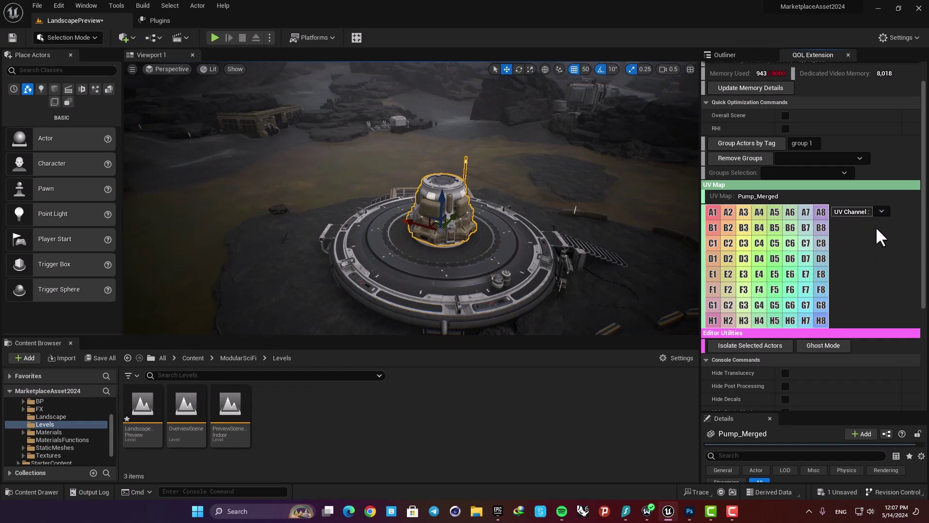
click(890, 221)
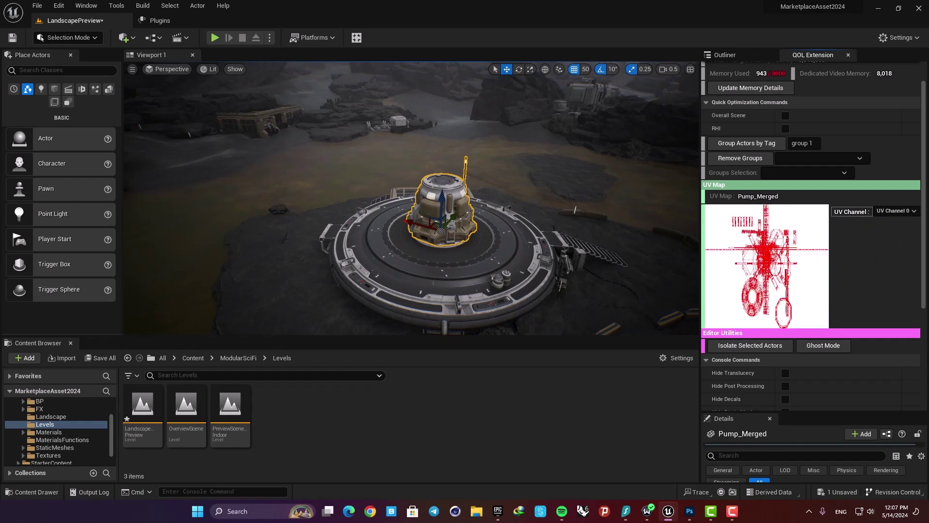
key(w)
right_drag(556, 213, 557, 205)
click(885, 229)
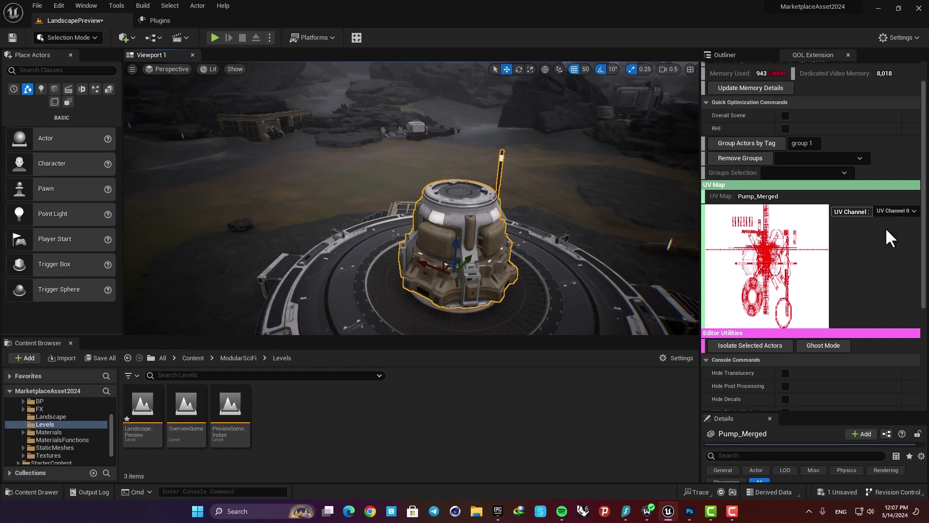
Step: Isolate the selected pump in the viewport and unhide all the other actors again
scroll(853, 251, down, 1)
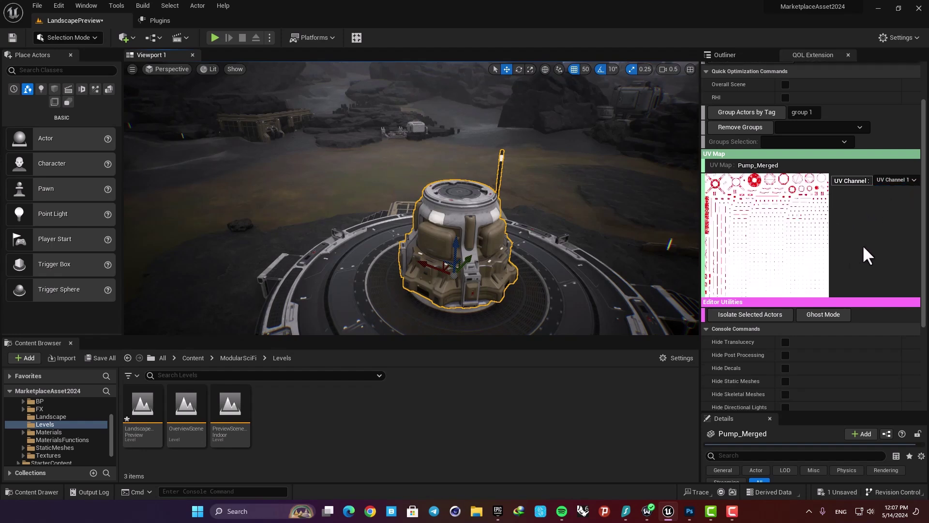
scroll(862, 245, down, 2)
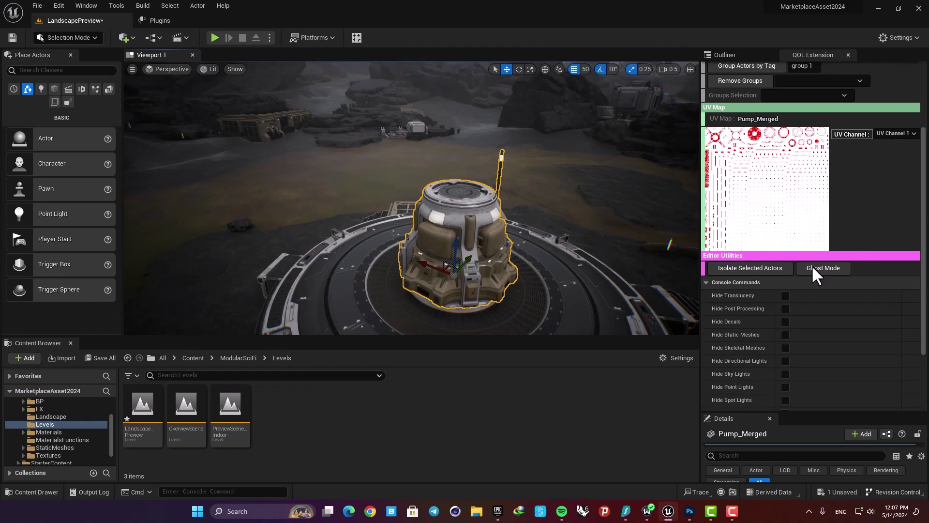
click(740, 267)
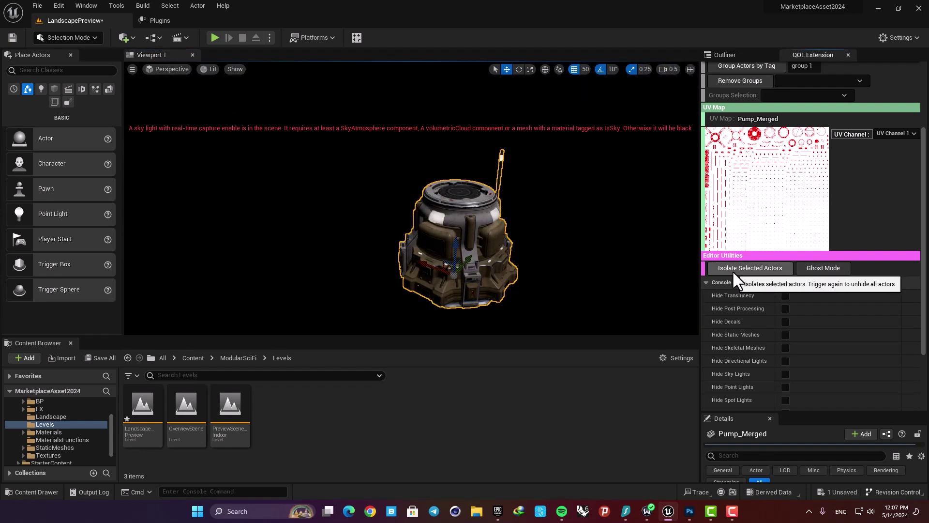
click(761, 268)
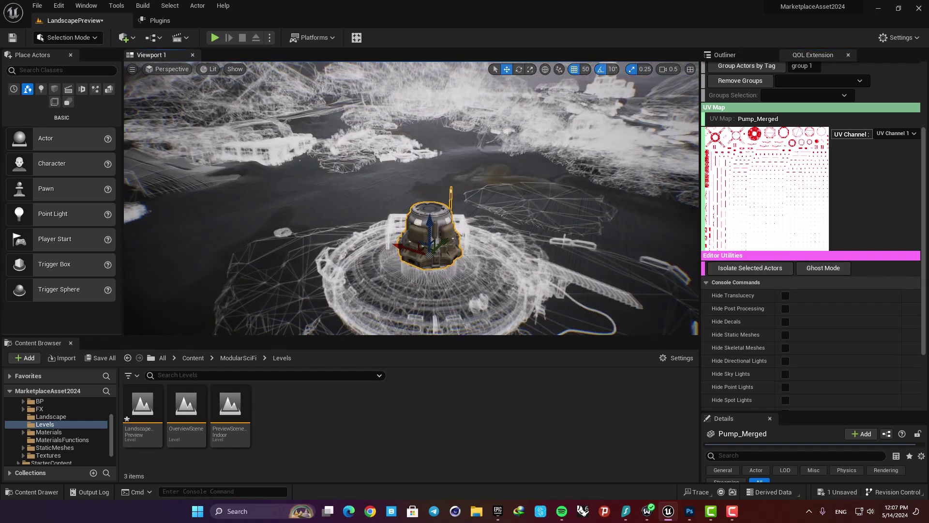
Step: Inspect the selected pump in Ghost Mode from several viewpoints around the circular platform
right_drag(411, 199, 450, 170)
key(s)
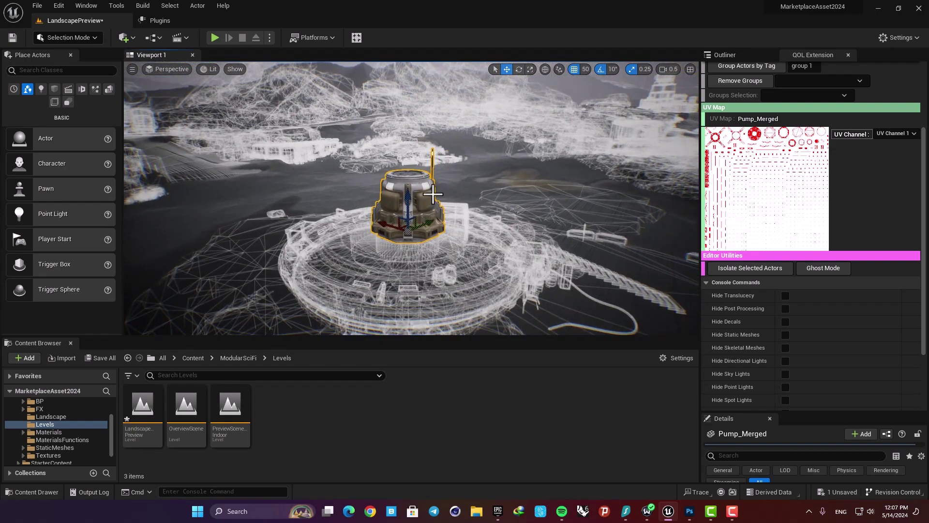
key(w)
right_drag(466, 225, 463, 250)
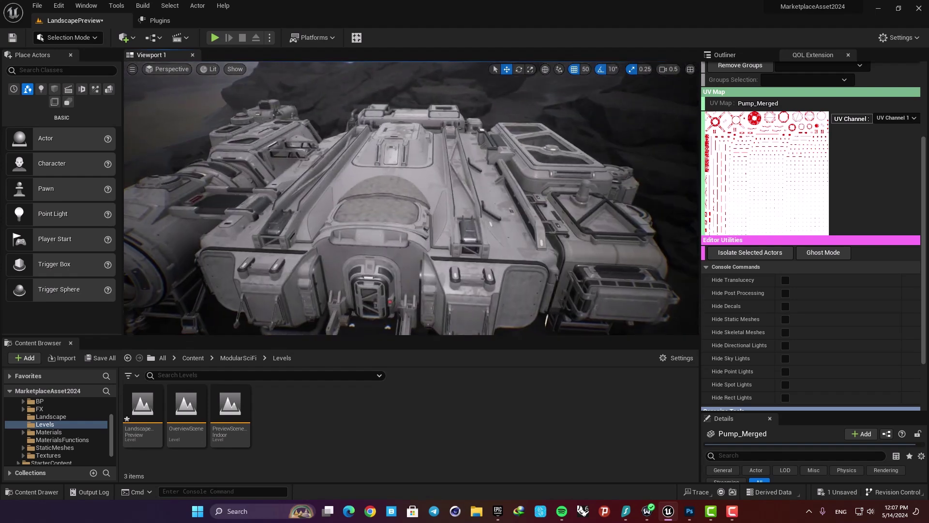
Step: Select the MainStation_Indoor_Merged mesh, inspect the station's interior in Ghost Mode, and switch Ghost Mode off again
click(381, 285)
key(f)
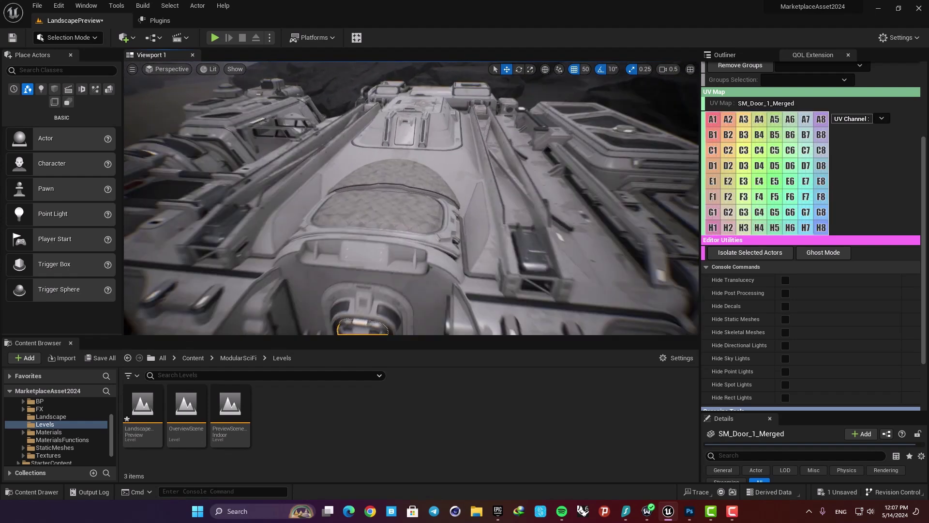
click(463, 157)
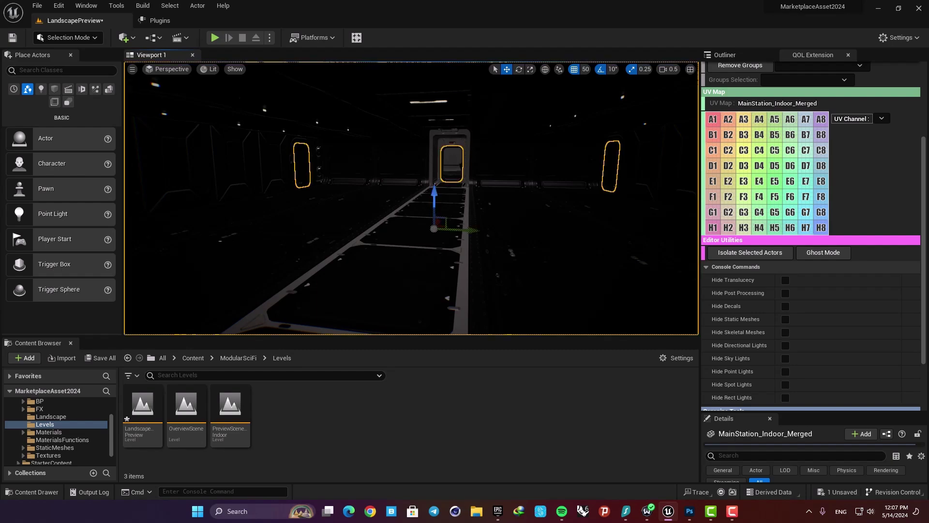
key(f)
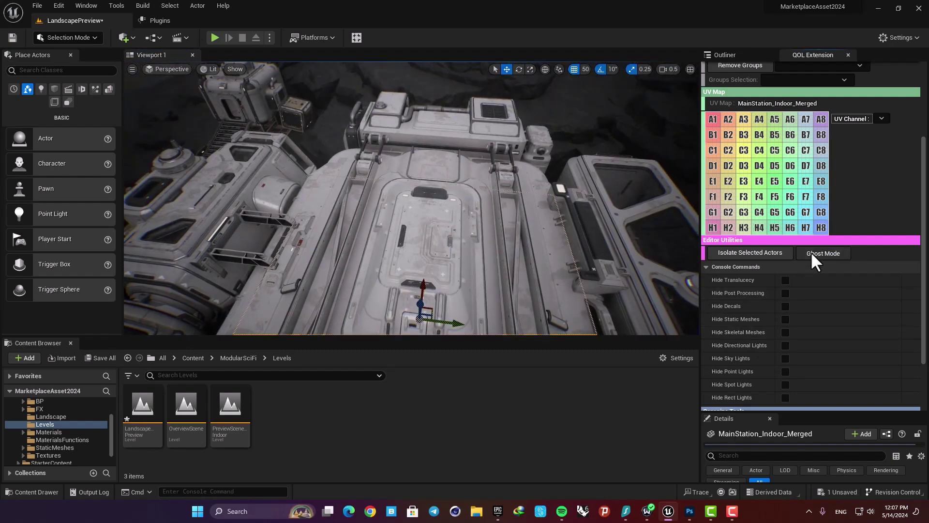
click(817, 255)
right_drag(411, 199, 295, 196)
key(s)
mouse_move(483, 220)
right_down()
mouse_move(440, 220)
mouse_move(483, 220)
right_up()
right_drag(437, 199, 542, 203)
click(836, 254)
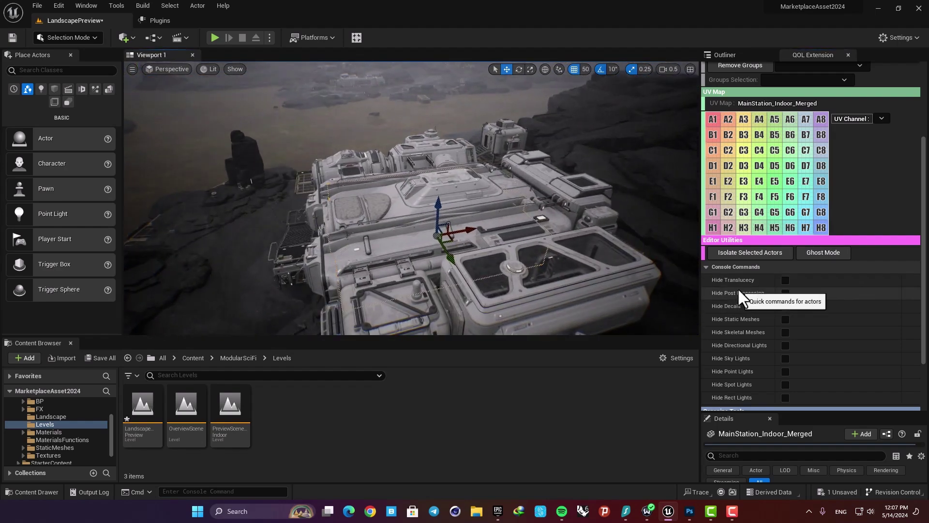
Step: Hide the decals around the station, and briefly toggle the hiding of static meshes and sky lights on and off
scroll(738, 288, down, 2)
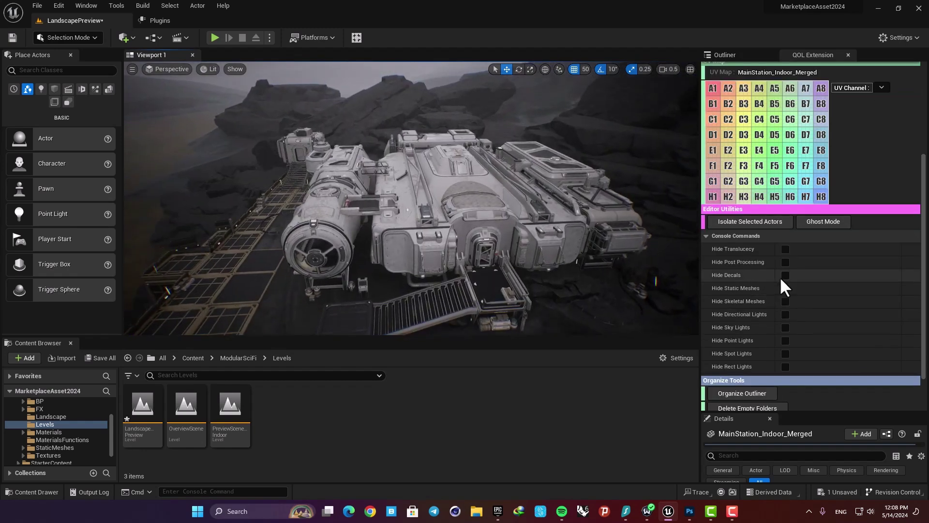
click(783, 275)
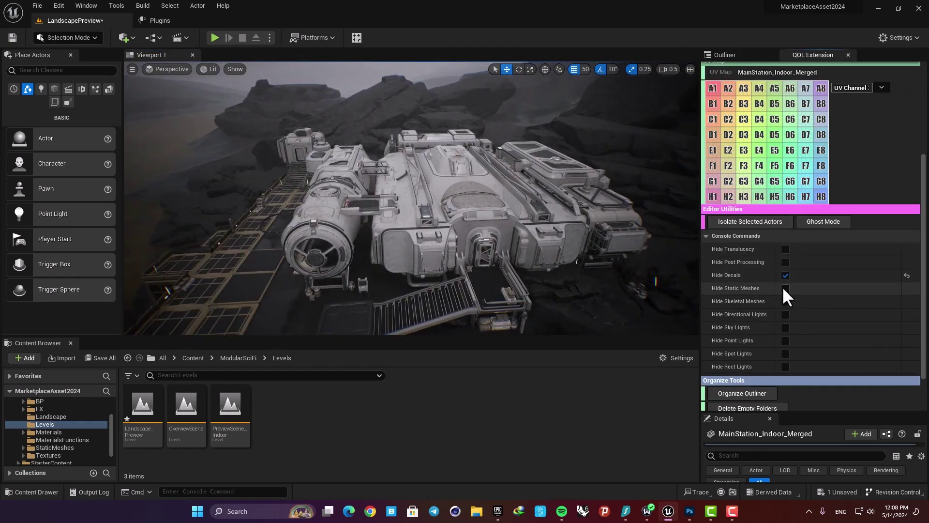
click(783, 286)
click(786, 288)
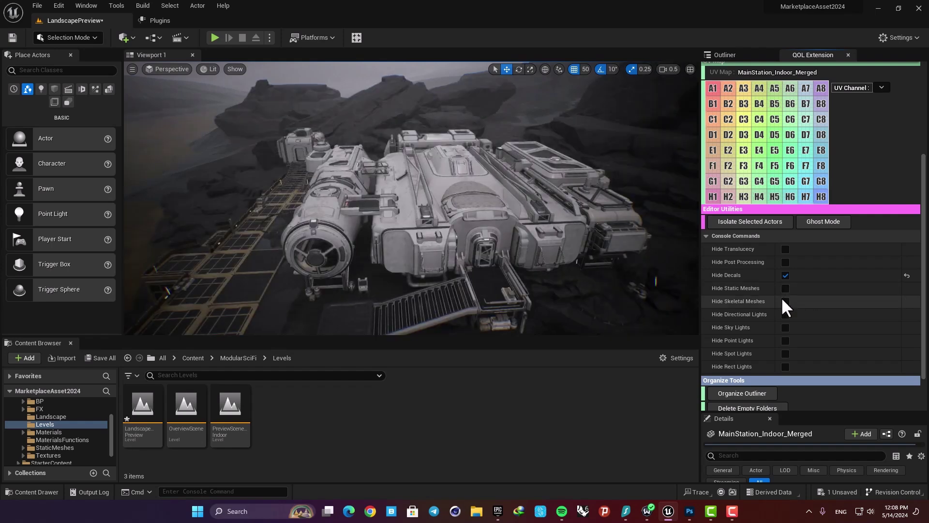
click(784, 328)
click(783, 328)
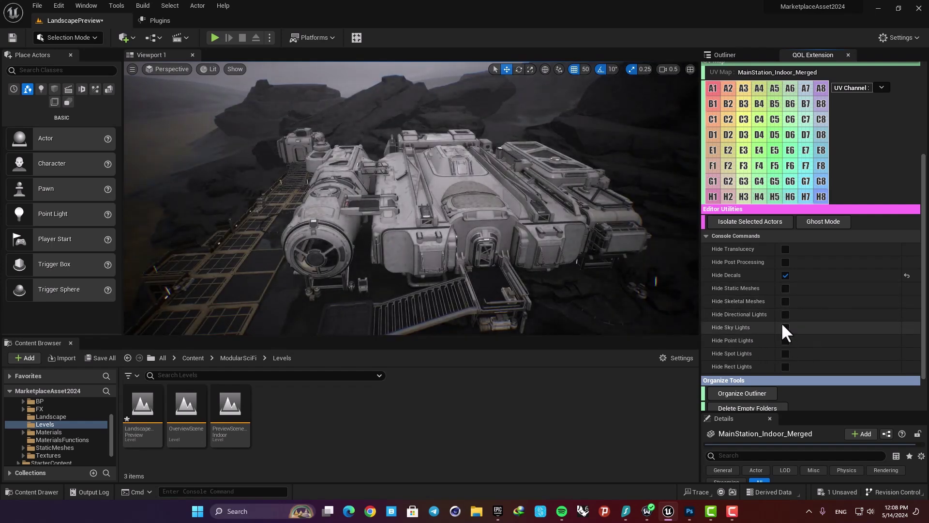
Step: Hide post processing to compare the scene's look, and restore both post processing and decals
click(785, 275)
click(785, 262)
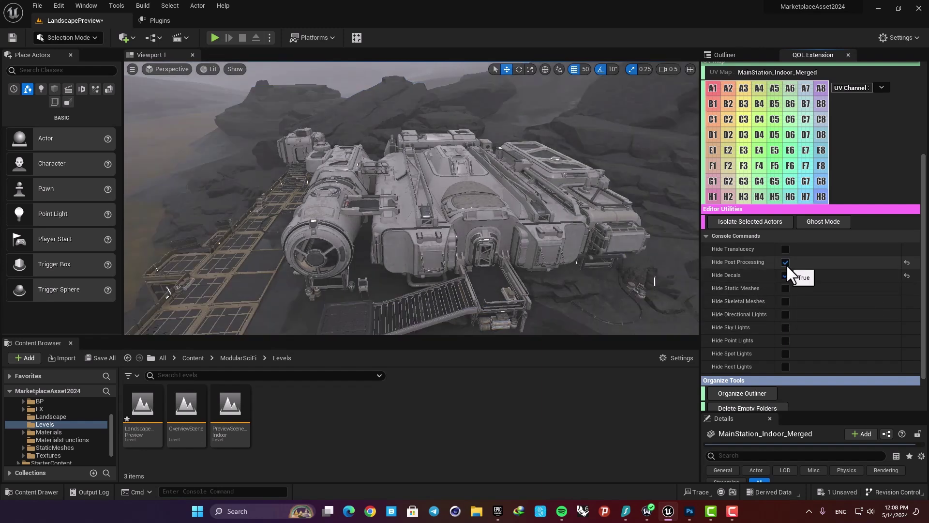
right_drag(532, 209, 566, 208)
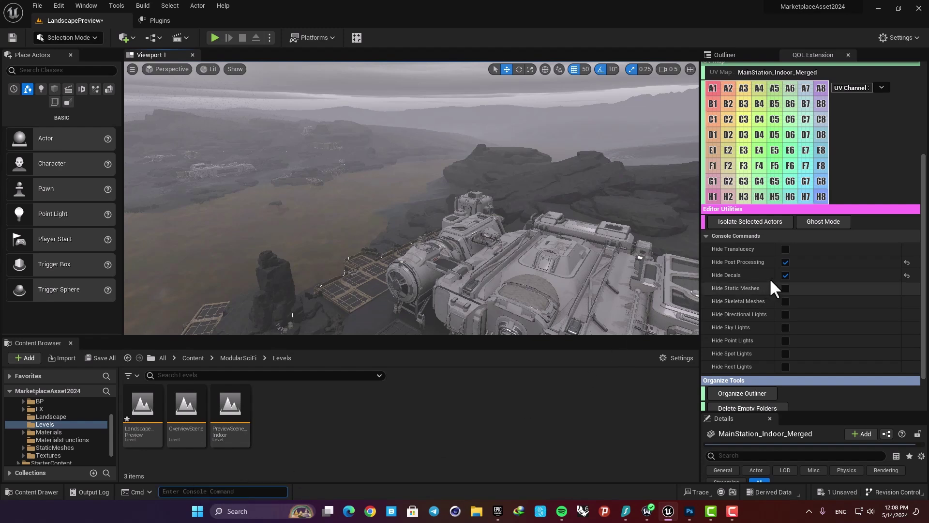
click(784, 263)
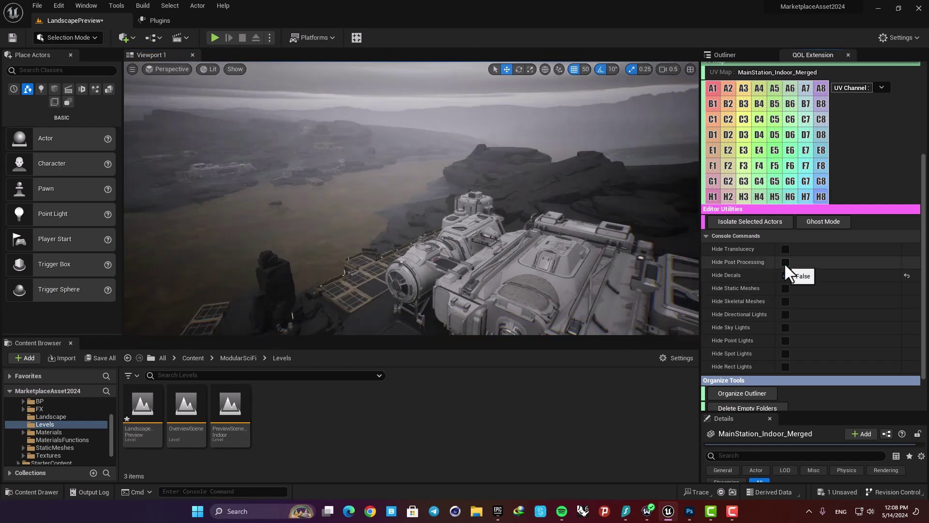
click(785, 275)
click(784, 274)
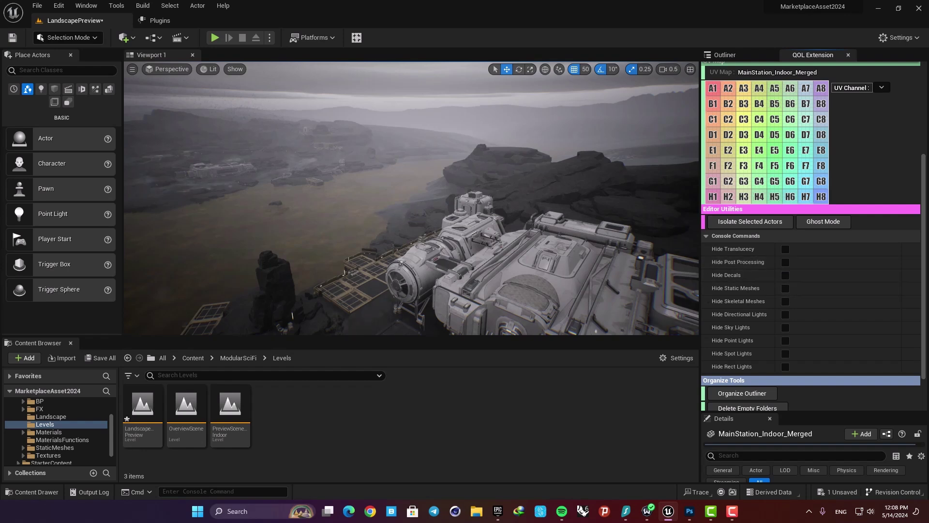
right_drag(357, 202, 383, 208)
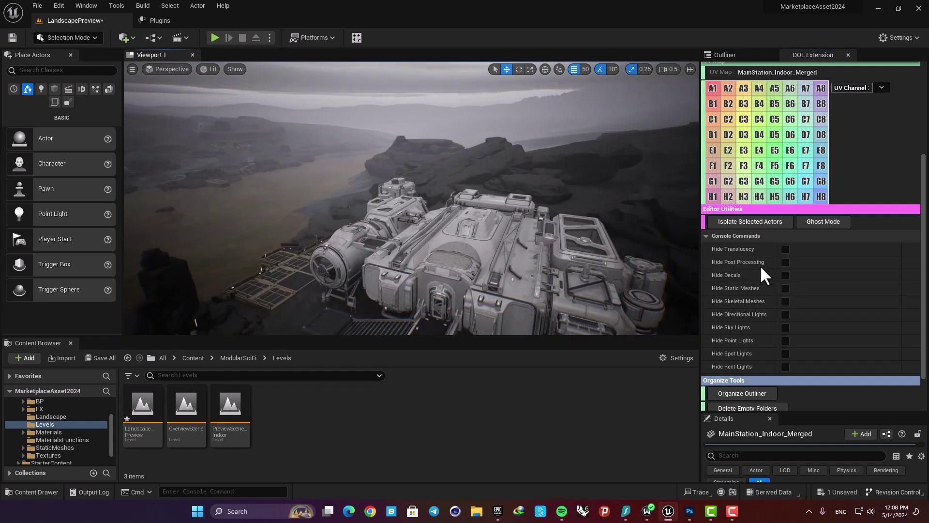
Step: Review in the Outliner how the actors are sorted into type folders, and collapse the Blueprints folder
scroll(724, 331, down, 1)
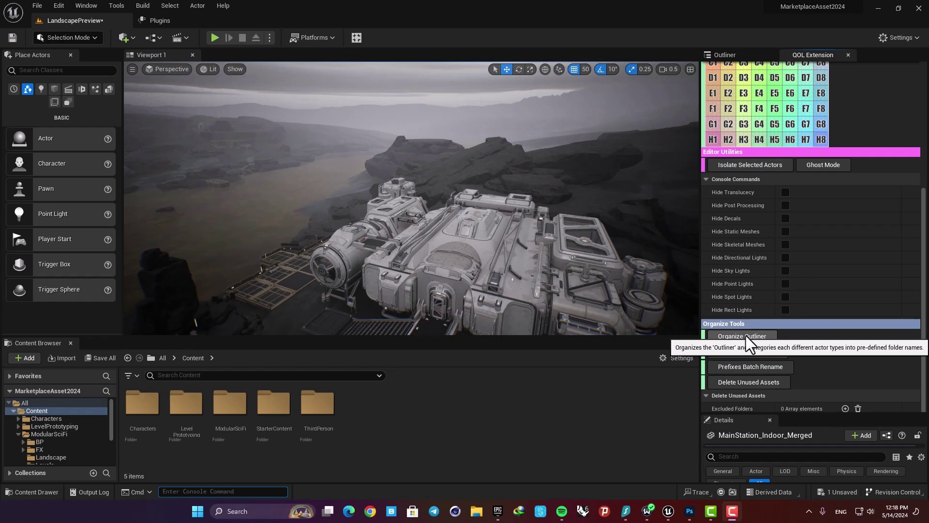
click(732, 52)
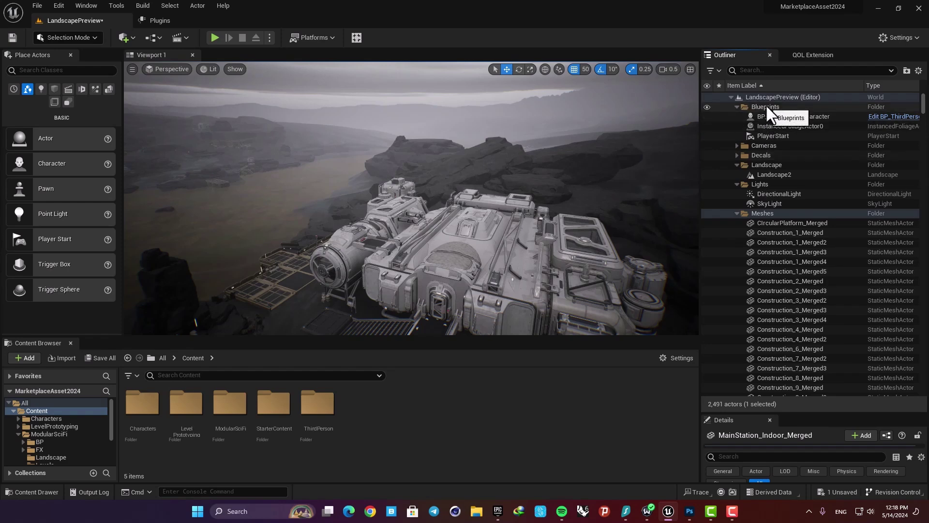
click(737, 107)
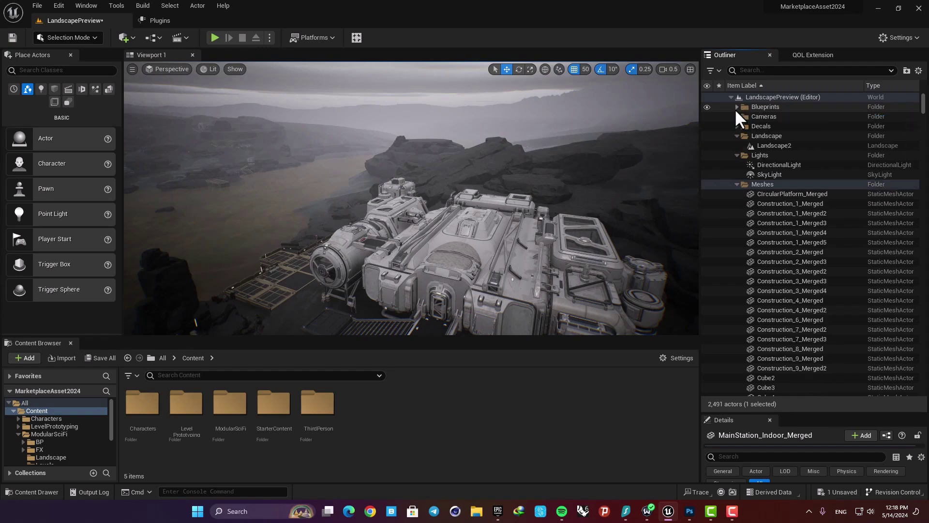
Step: Create a new level with the default name NewWorld in the Content folder and open it
right_click(394, 416)
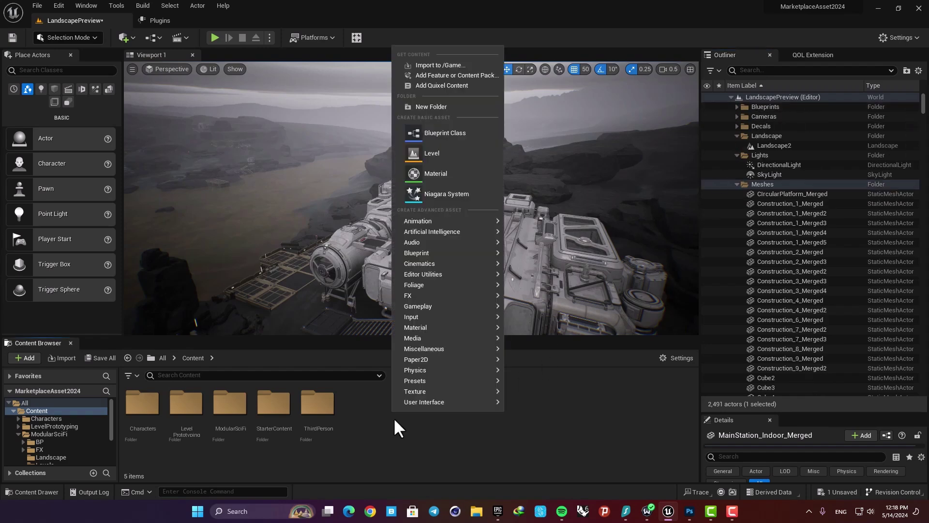
click(448, 154)
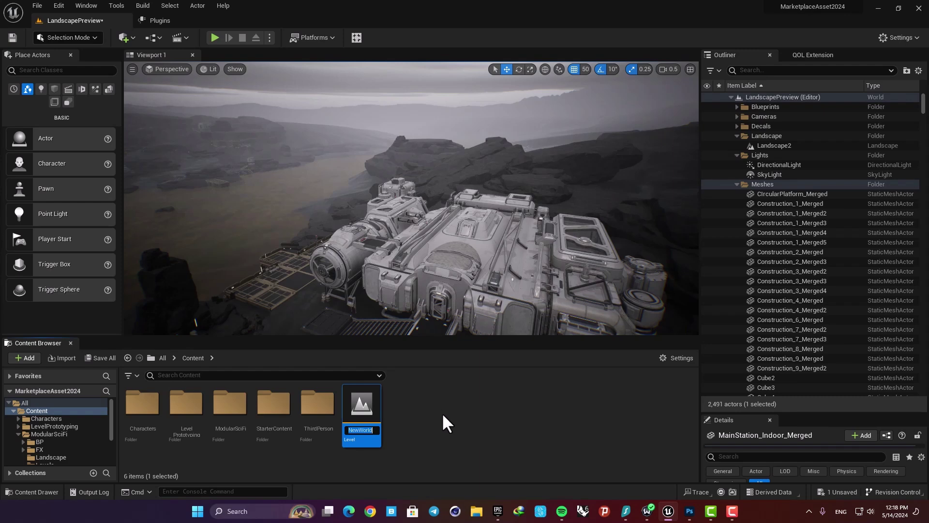
double_click(372, 403)
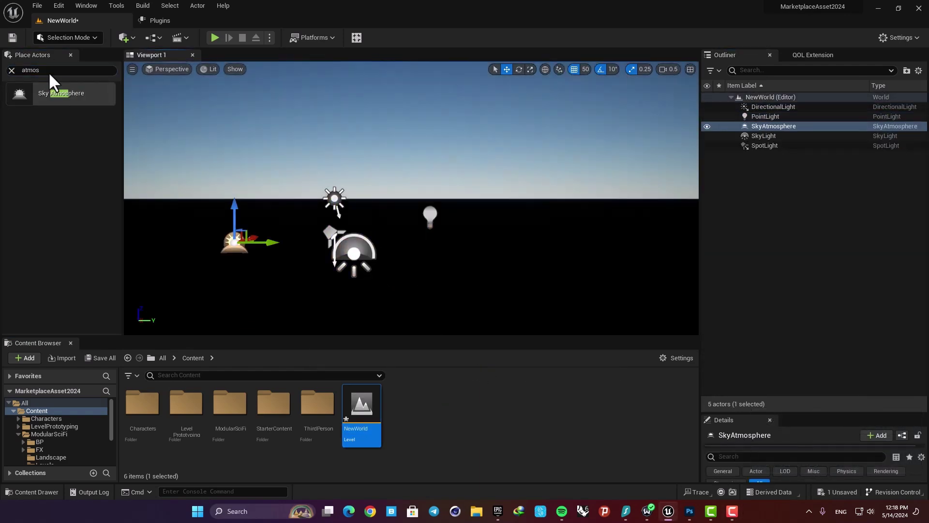
Step: Populate the new level with planes, basic shapes, point lights, empty actors, a Player Start, a Post Process Volume and cine cameras
click(54, 89)
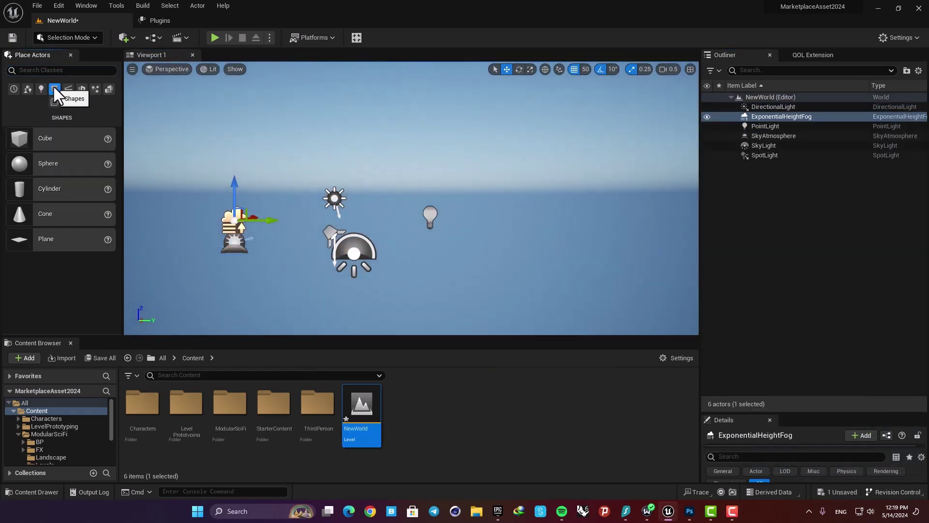
drag(46, 238, 396, 225)
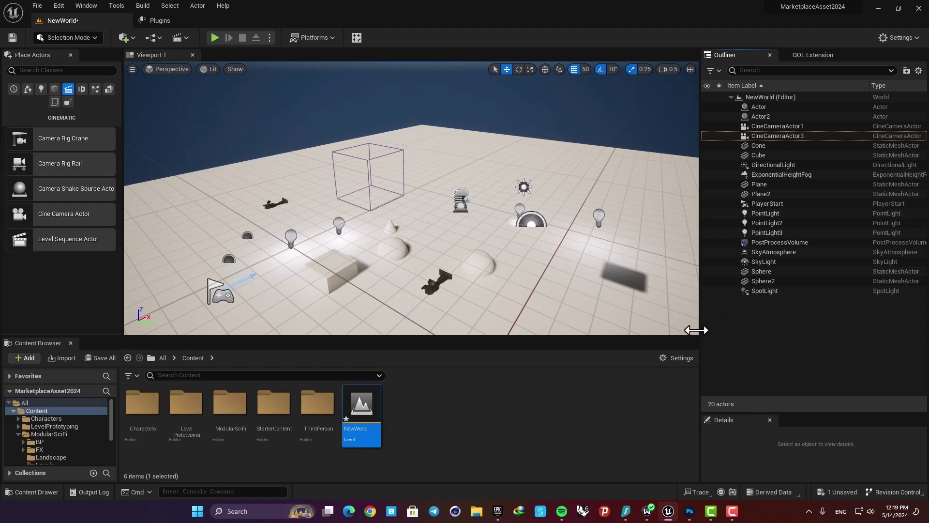
mouse_move(396, 208)
right_down()
mouse_move(396, 223)
mouse_move(396, 179)
mouse_move(396, 208)
right_up()
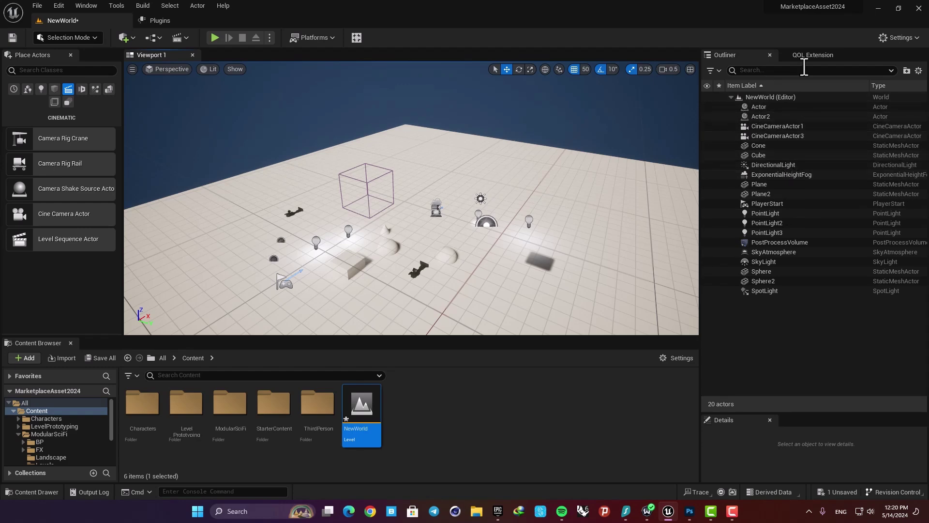
Step: Dock the QOL Extension panel beside Place Actors, widen it, and run Organize Outliner on the new level's actors
drag(811, 56, 89, 54)
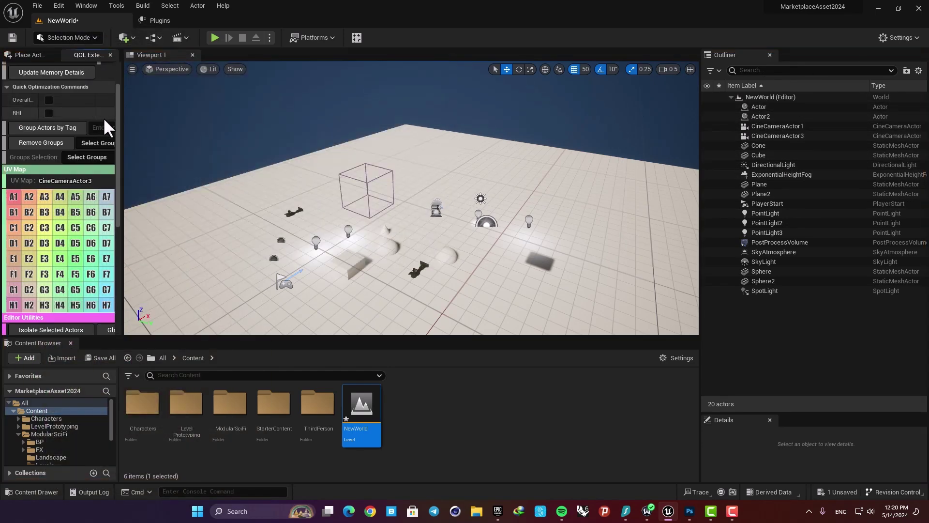
drag(122, 116, 208, 116)
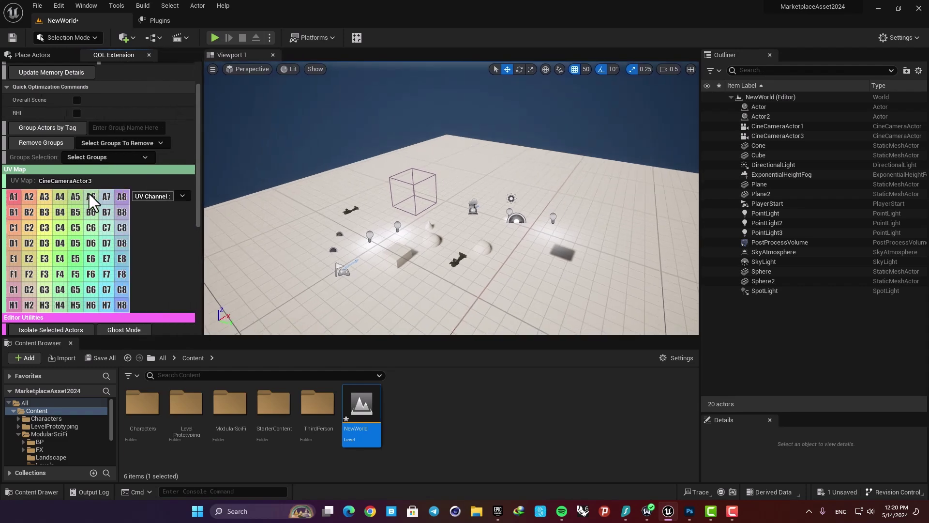
scroll(88, 195, down, 5)
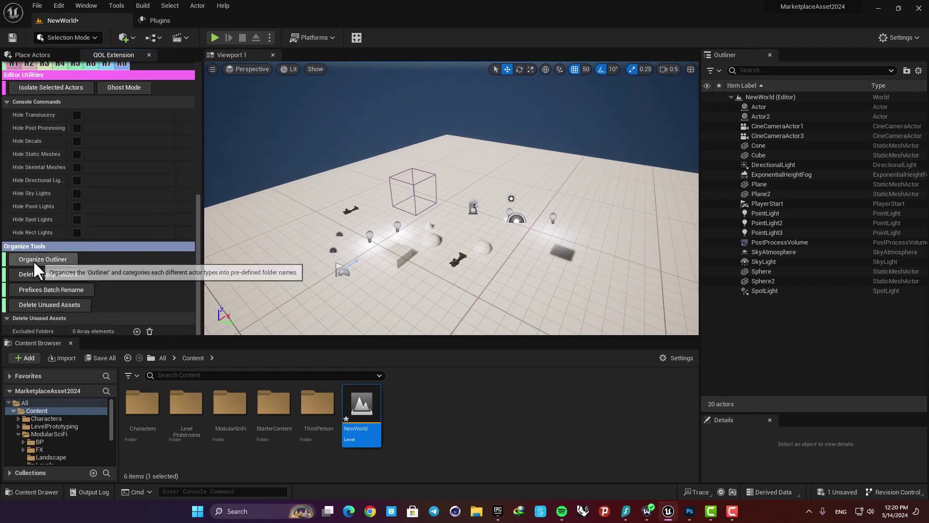
click(34, 259)
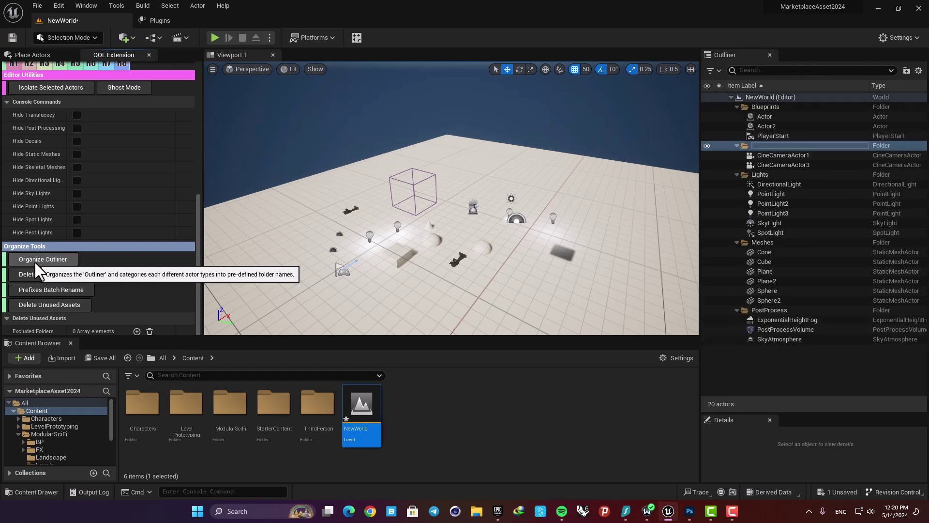
Step: Examine how the new level's actors are sorted into the Blueprints, Lights, Meshes and PostProcess folders
click(770, 117)
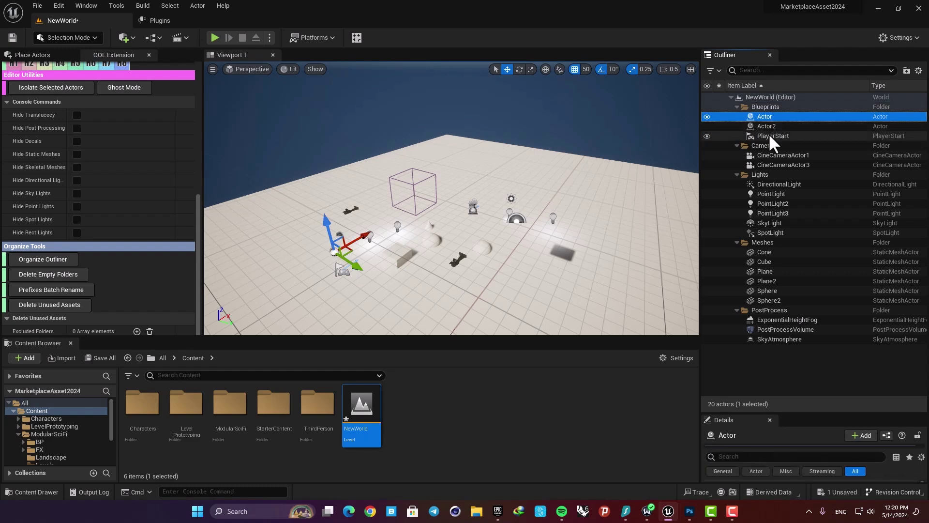
click(762, 107)
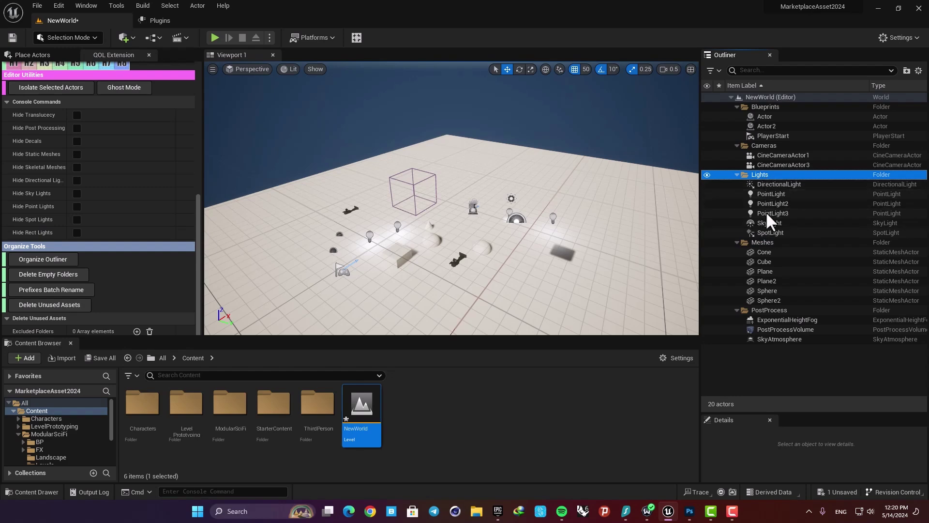
click(763, 242)
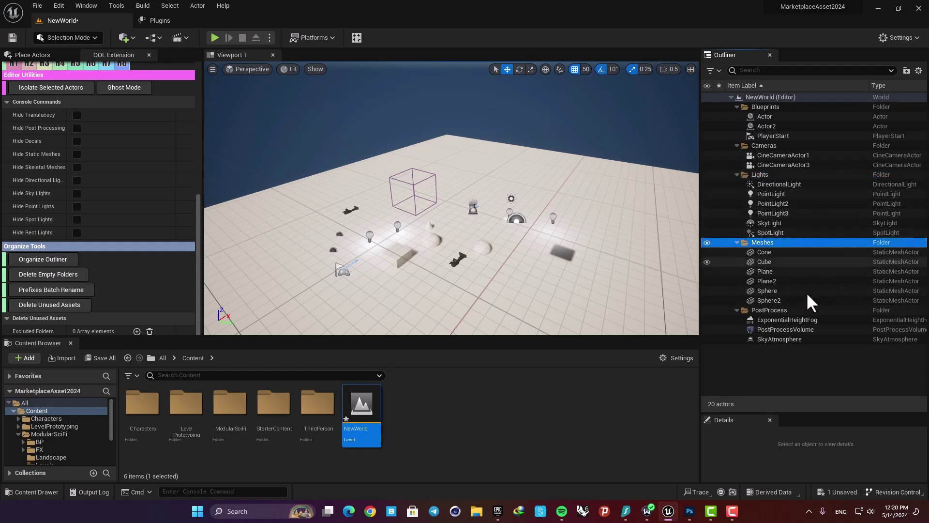
click(783, 310)
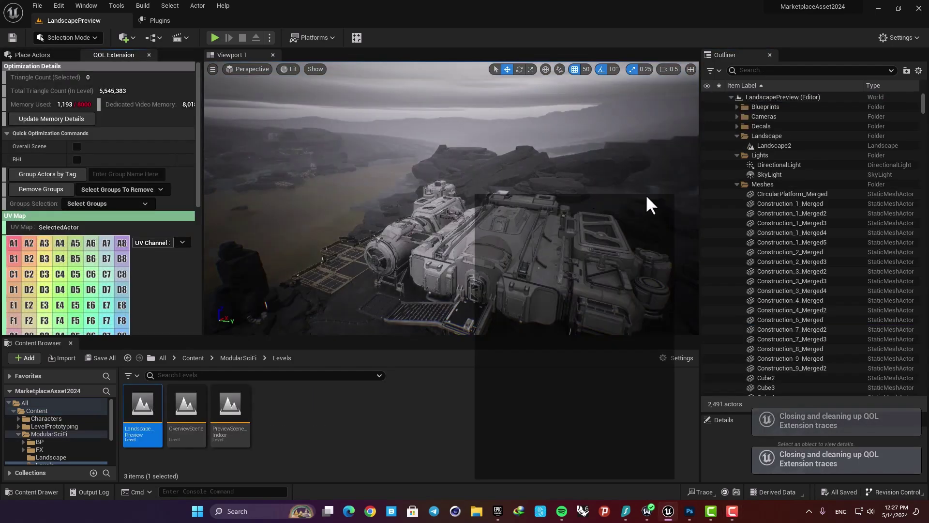
Step: Dock the QOL Extension panel back beside the Outliner and bring its Organize Tools section into view
drag(646, 193, 791, 58)
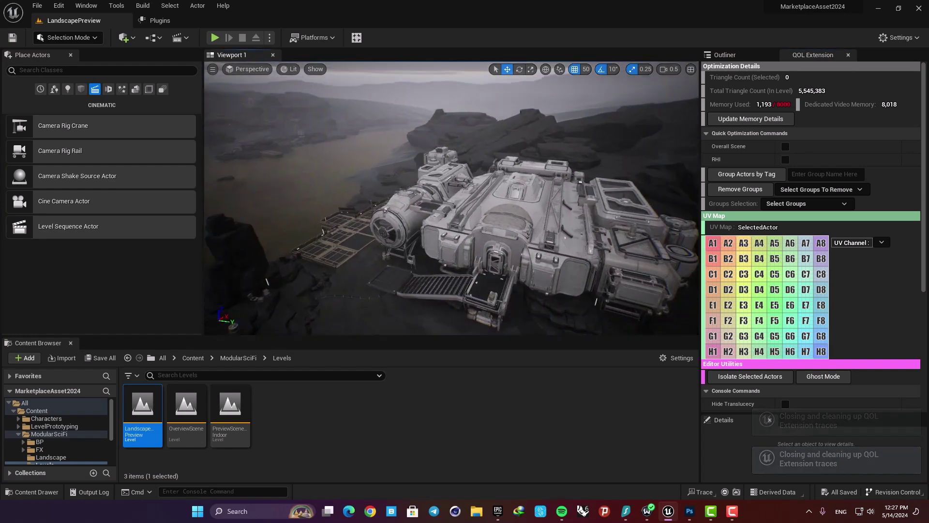
scroll(794, 277, down, 5)
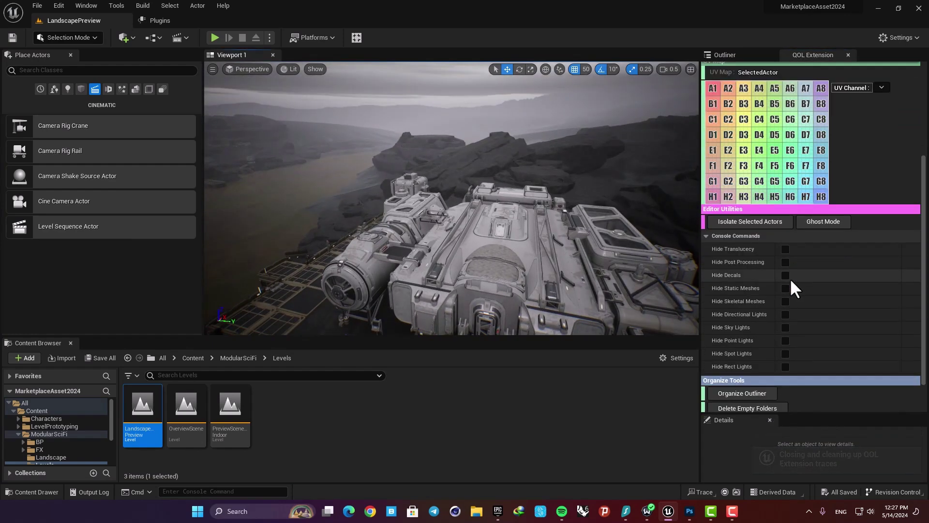
scroll(790, 278, down, 2)
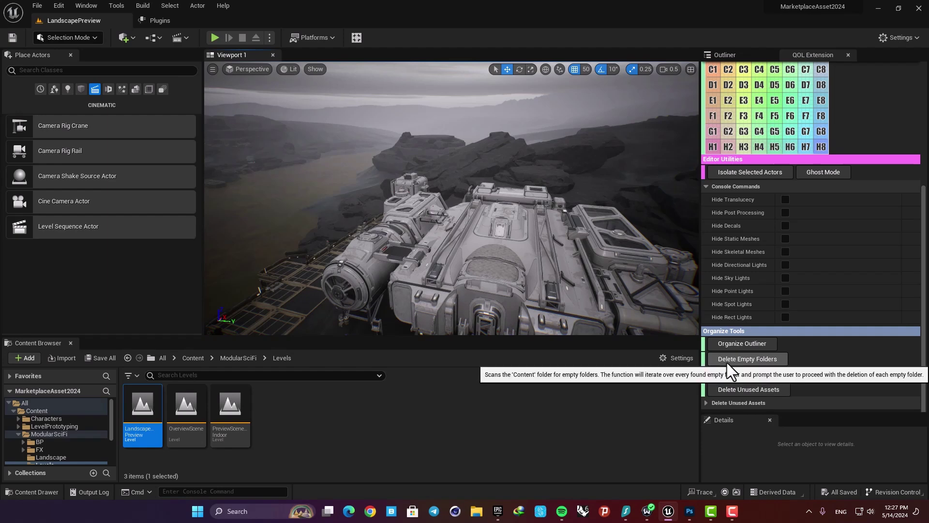
Step: Create a folder with the default name NewFolder in the Content folder and open it to check its contents
click(192, 357)
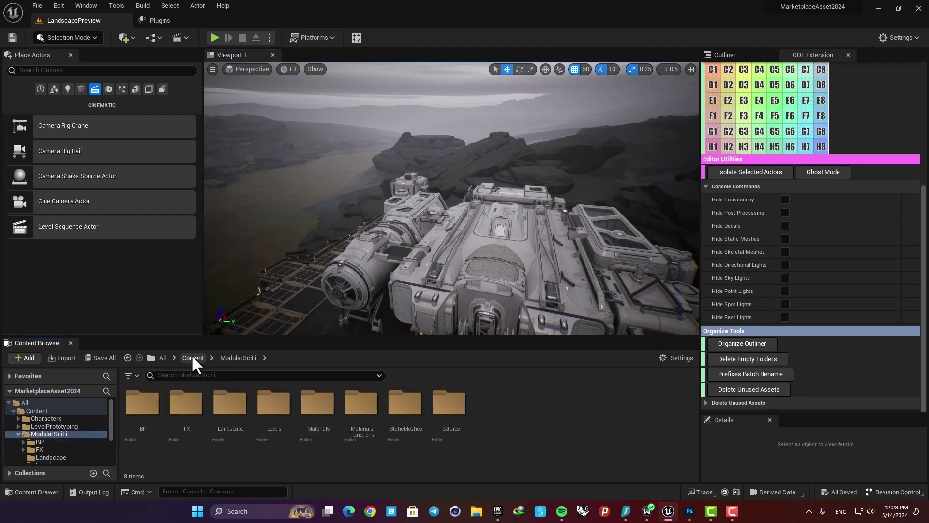
right_click(427, 410)
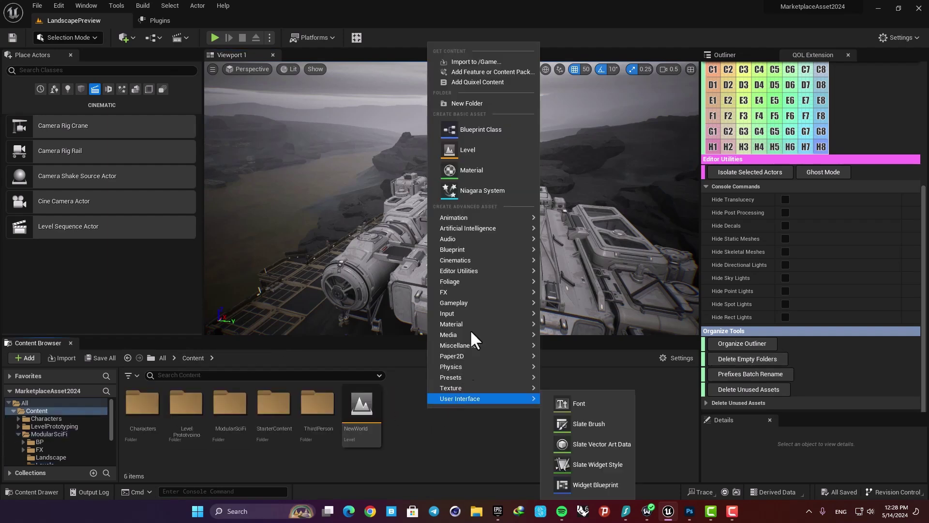
click(467, 102)
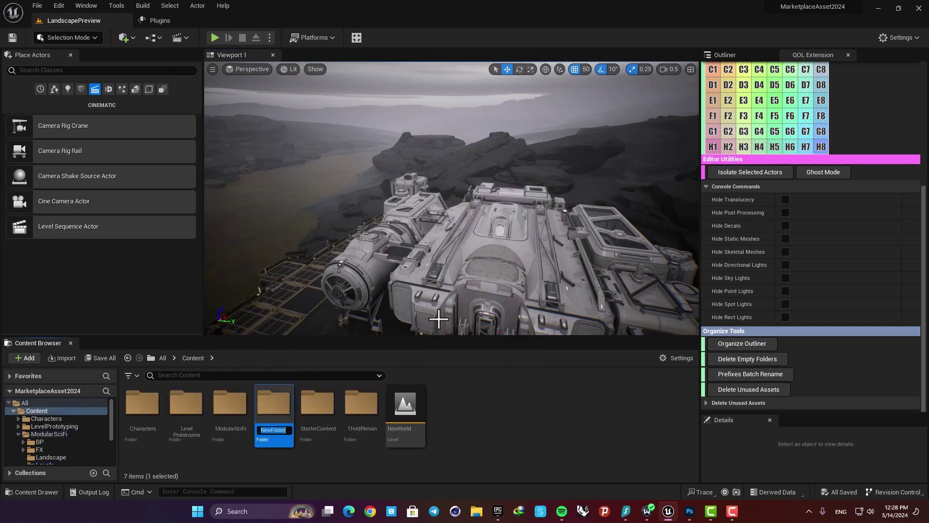
double_click(254, 402)
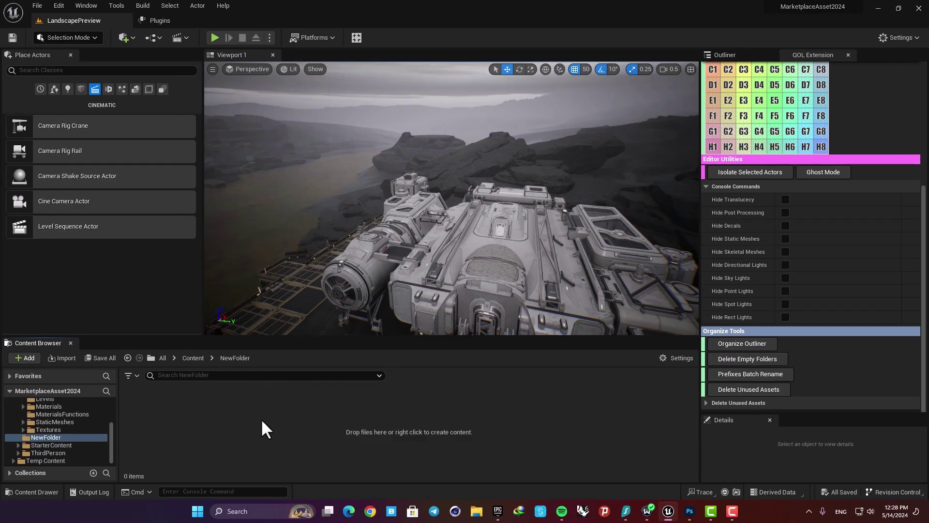
Step: Return to the Content folder, run Delete Empty Folders, and accept the deletion of NewFolder
key(alt+Left)
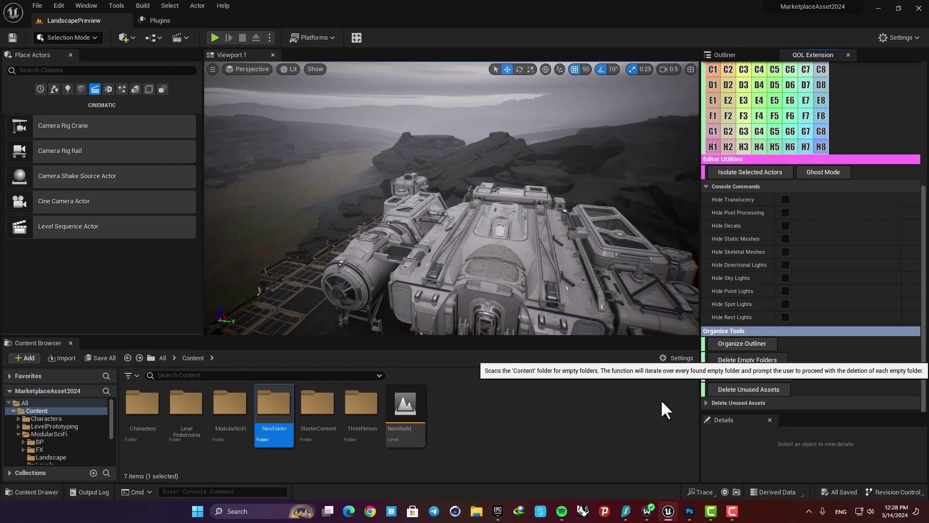
click(534, 278)
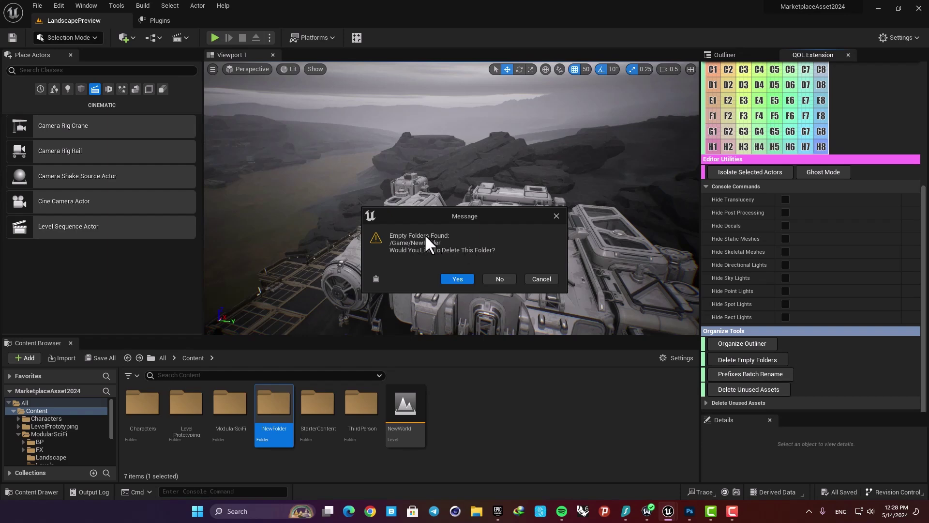
click(455, 274)
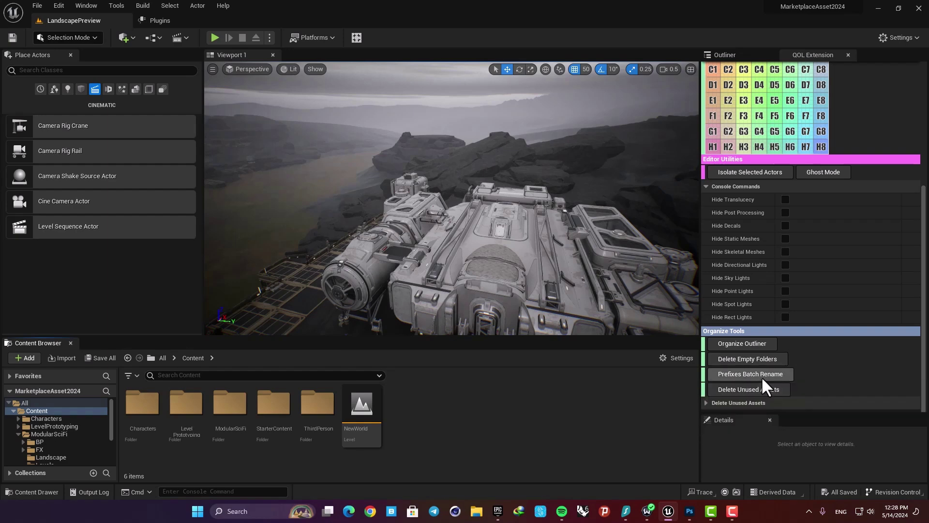
Step: Create a Blueprint Class based on Actor in the Content folder and name it sdf
right_click(444, 408)
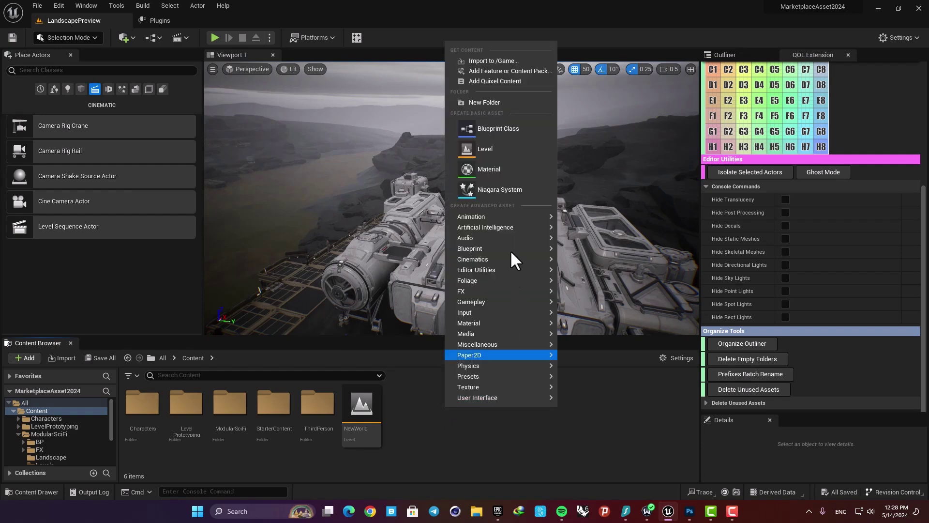
click(492, 130)
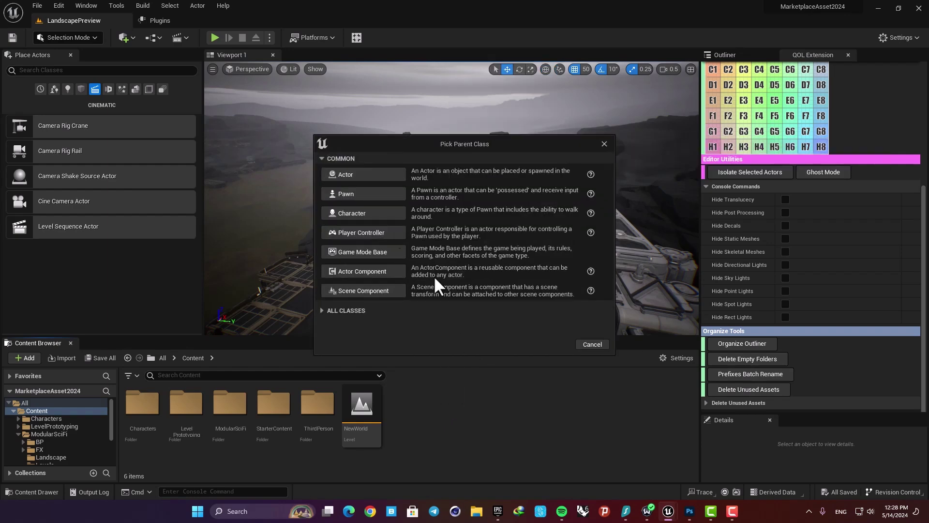
click(346, 167)
text(sdf)
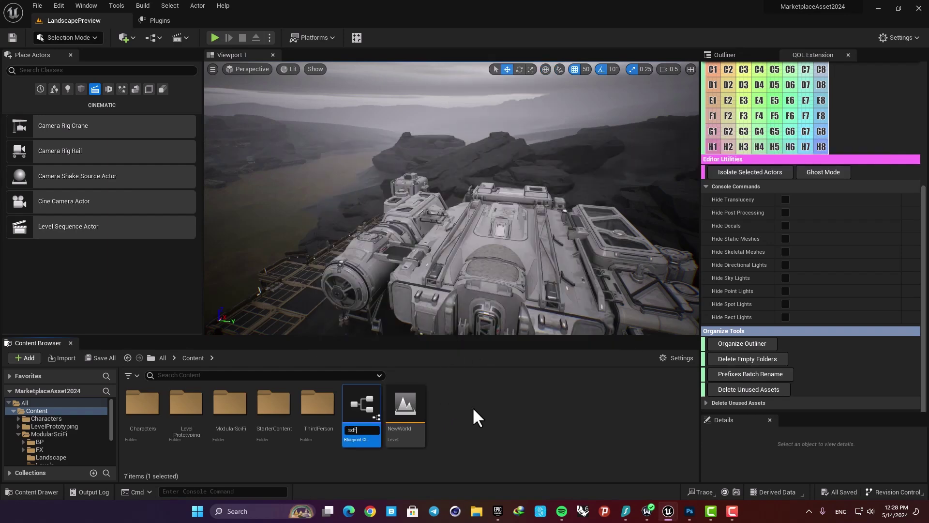
key(Return)
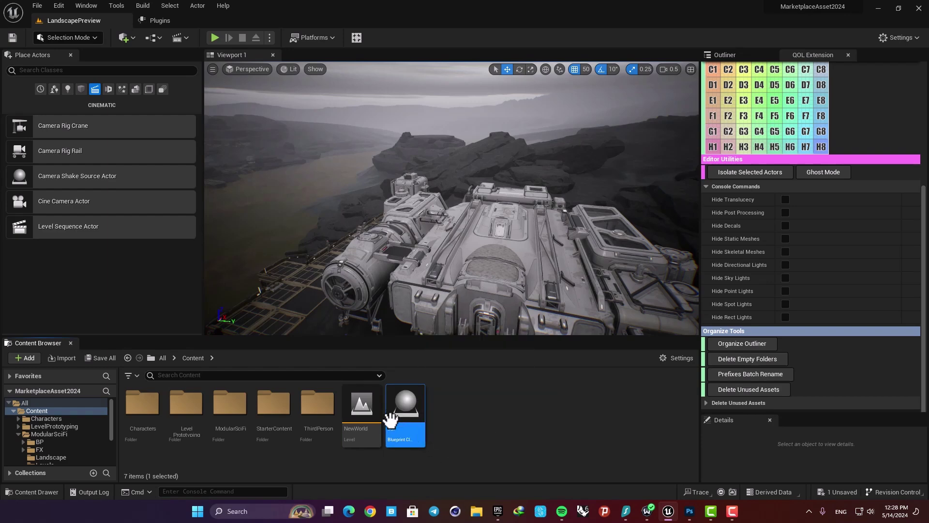
click(478, 419)
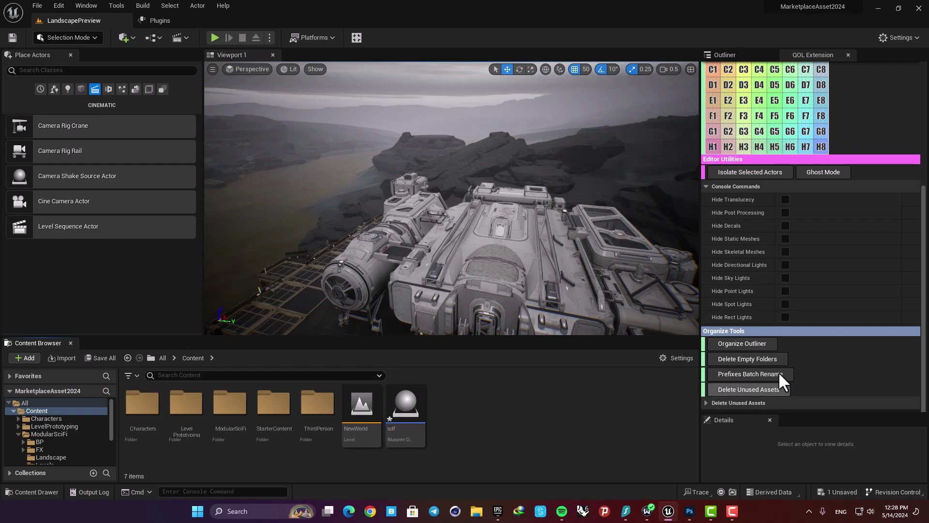
Step: Duplicate the sdf Blueprint twice, keeping the suggested names sdf1 and sdf2
click(388, 429)
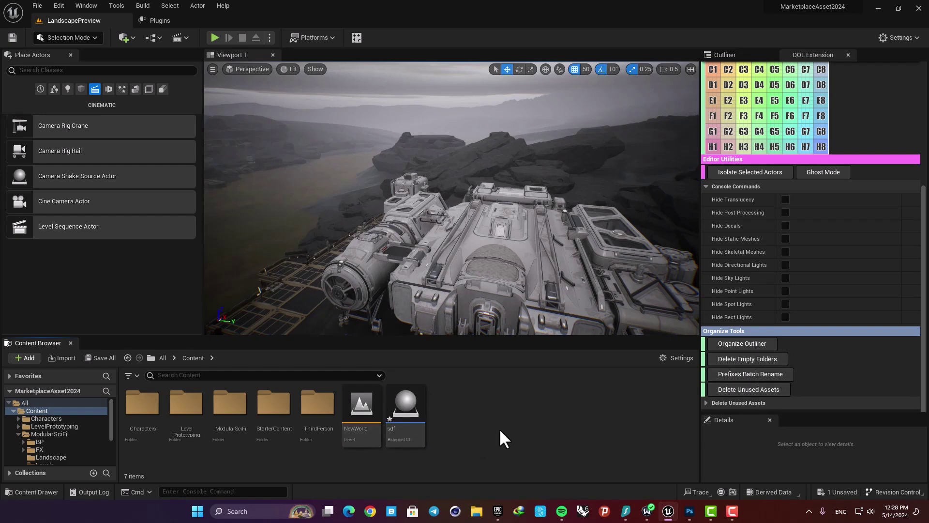
key(ctrl+d)
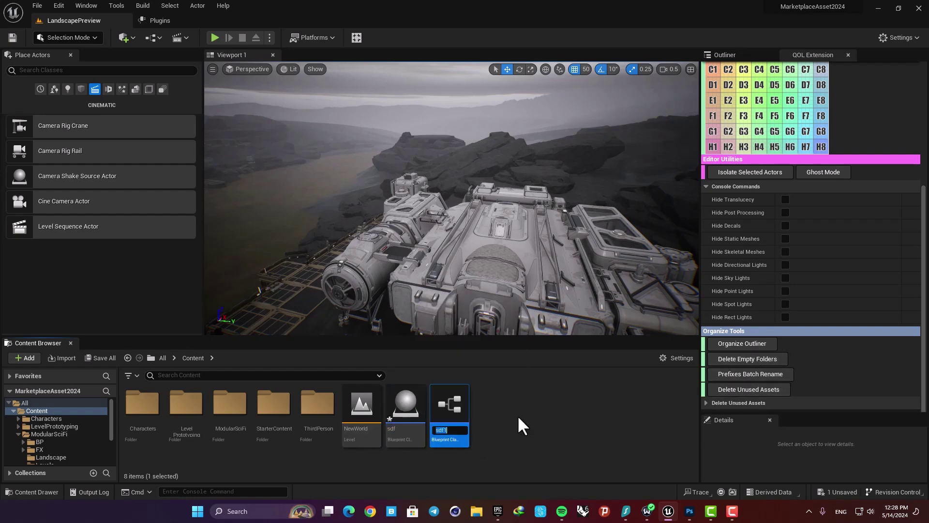
key(Return)
key(ctrl+d)
key(Return)
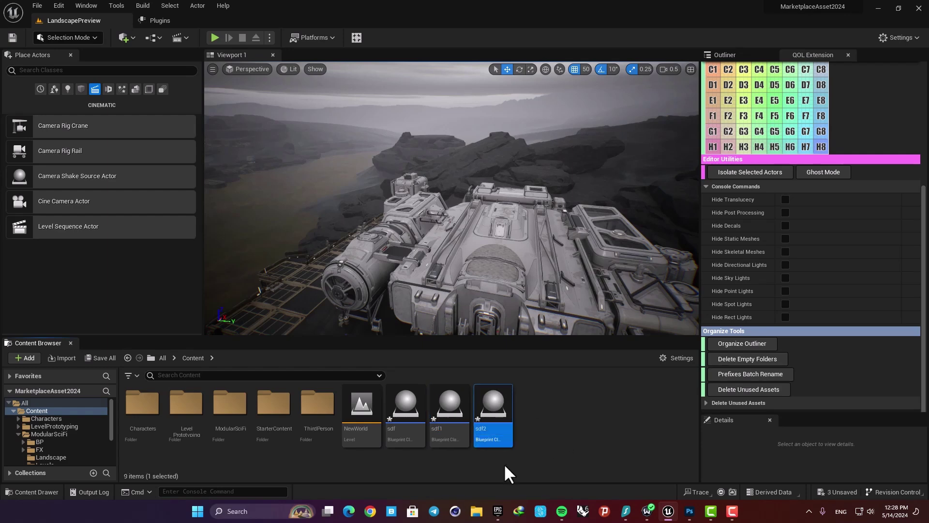
Step: Apply Prefixes Batch Rename to the sdf, sdf1 and sdf2 Blueprints together, and select the NewWorld level asset
shift+click(409, 399)
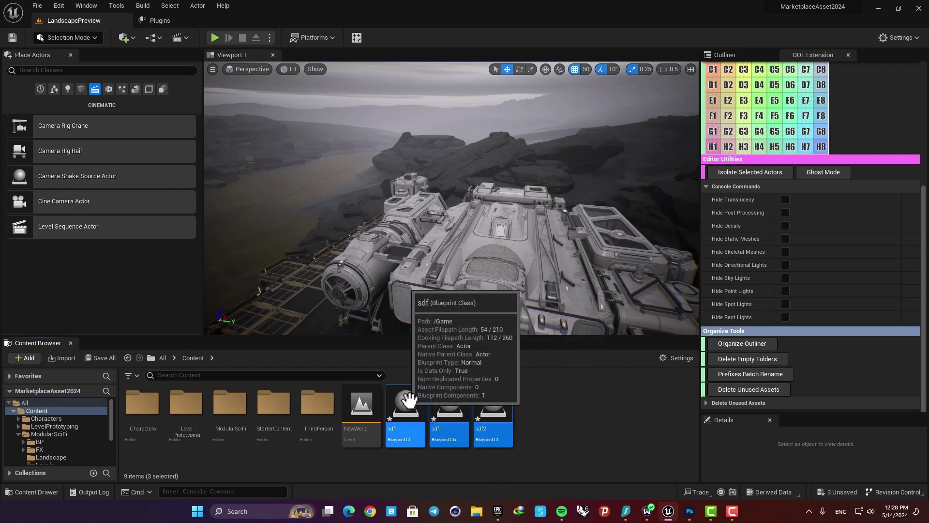
click(753, 376)
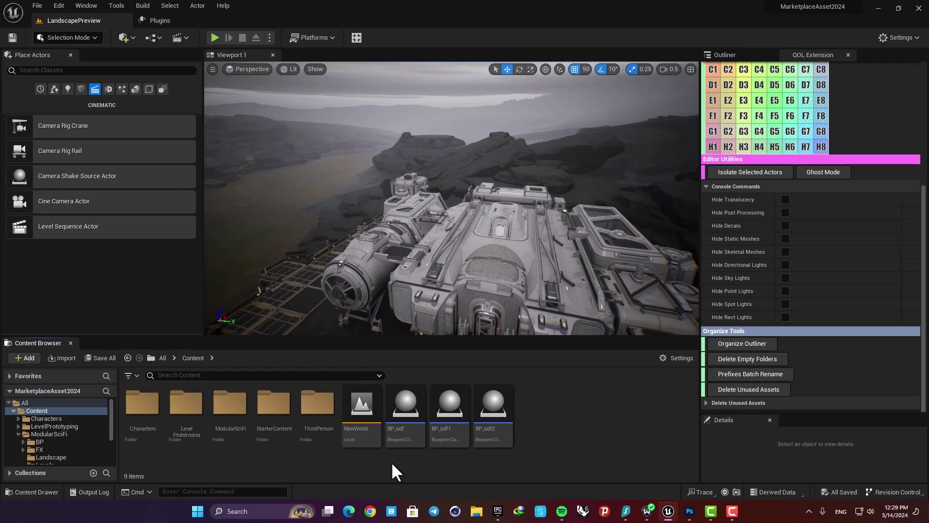
click(356, 424)
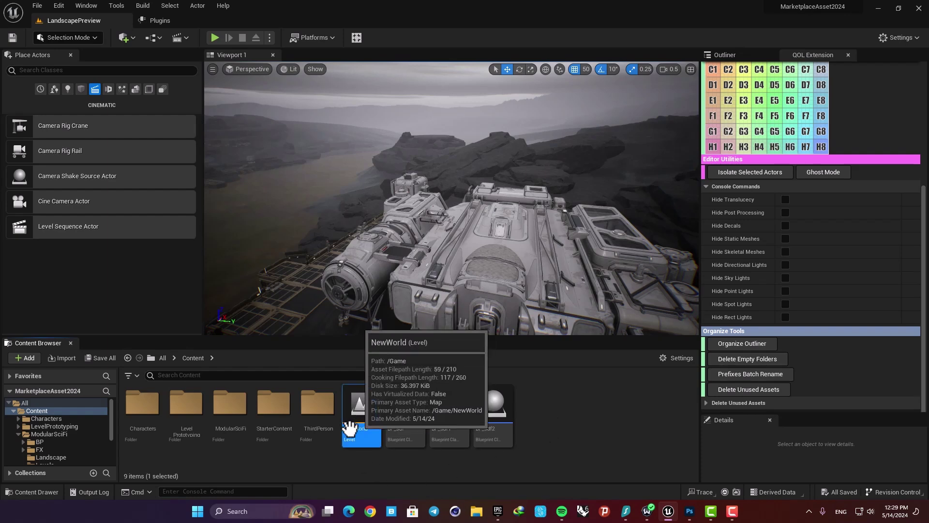
Step: Run Delete Unused Assets on the Content folder, review the full list of found assets, and cancel the deletion
click(539, 406)
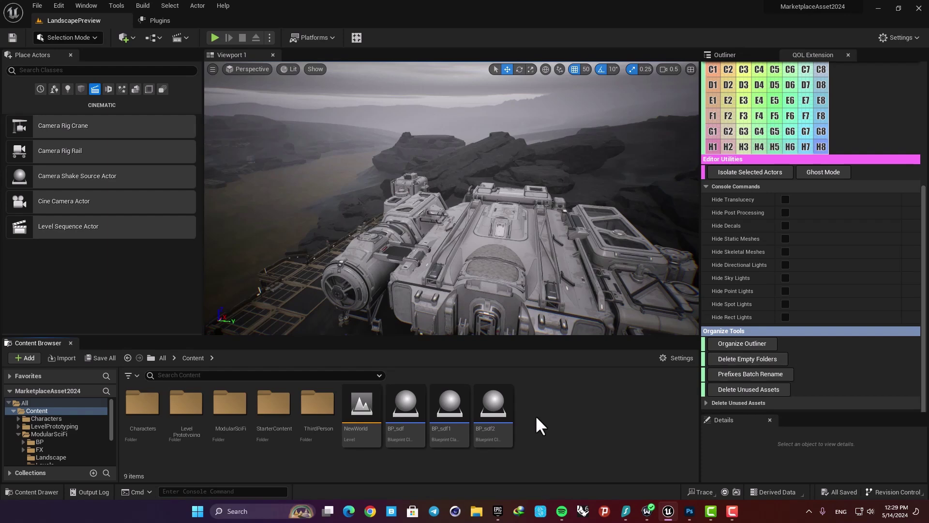
click(764, 390)
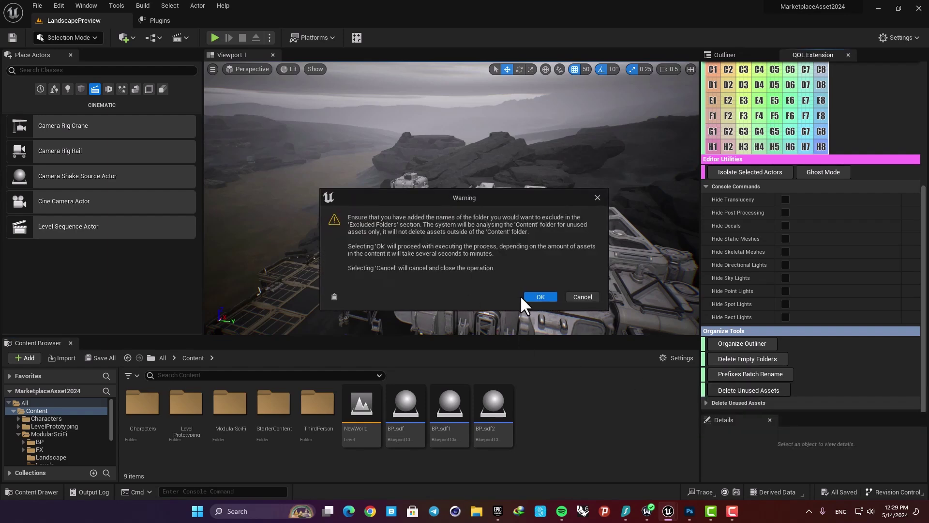
click(536, 296)
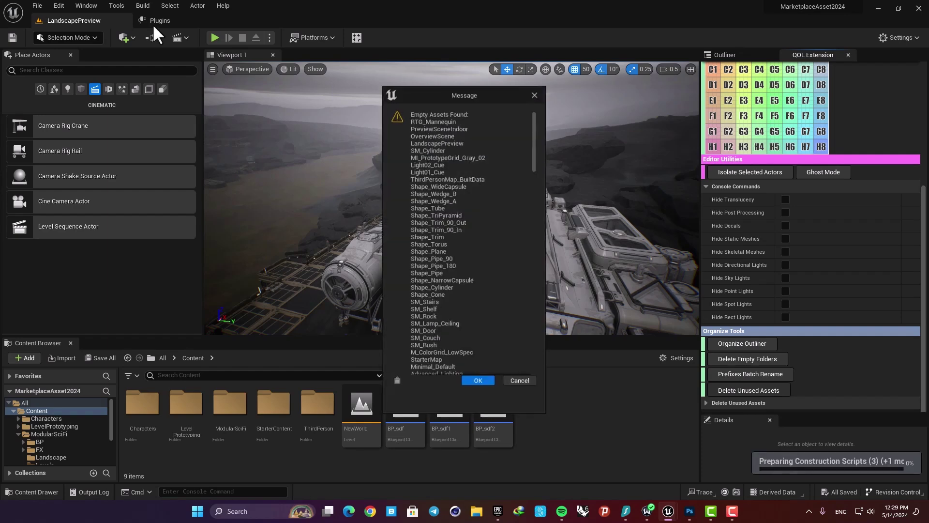
drag(534, 127, 531, 352)
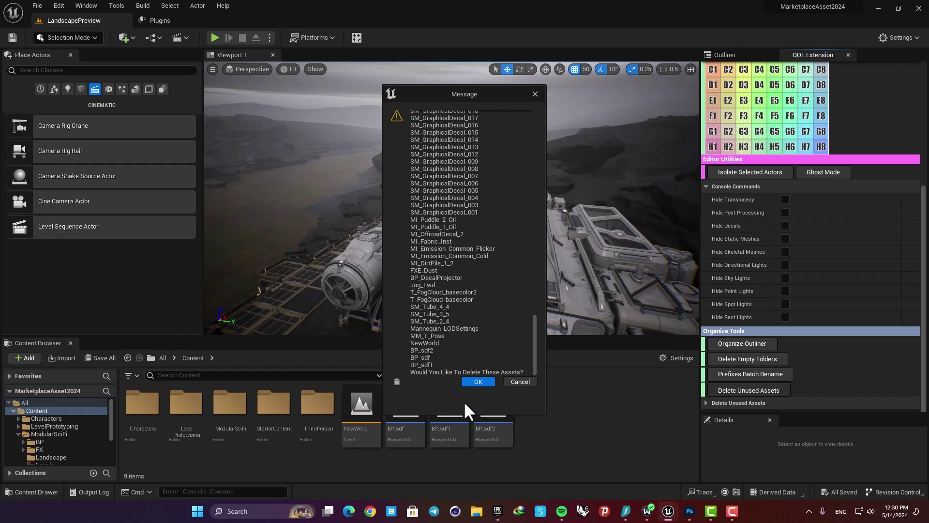
click(519, 381)
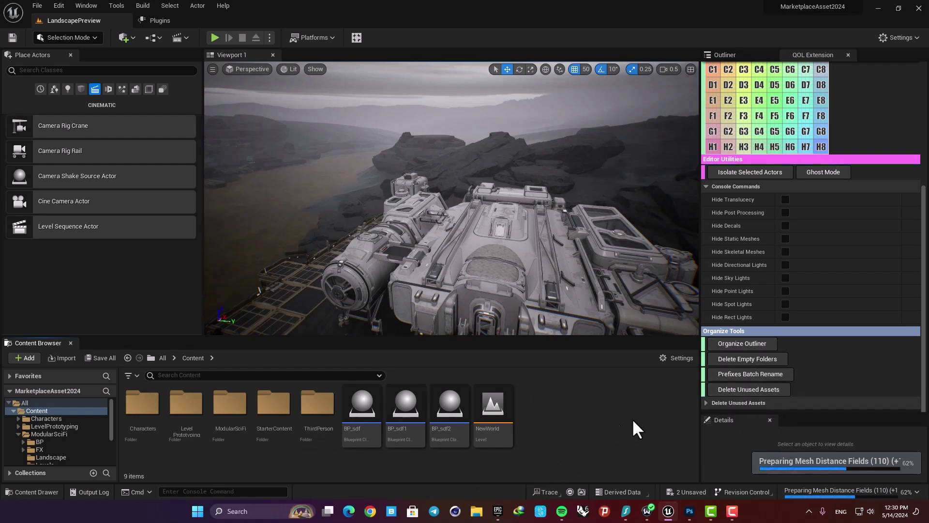
Step: Inspect the BP_sdf1 Blueprint's references in the Reference Viewer and close the viewer
click(400, 410)
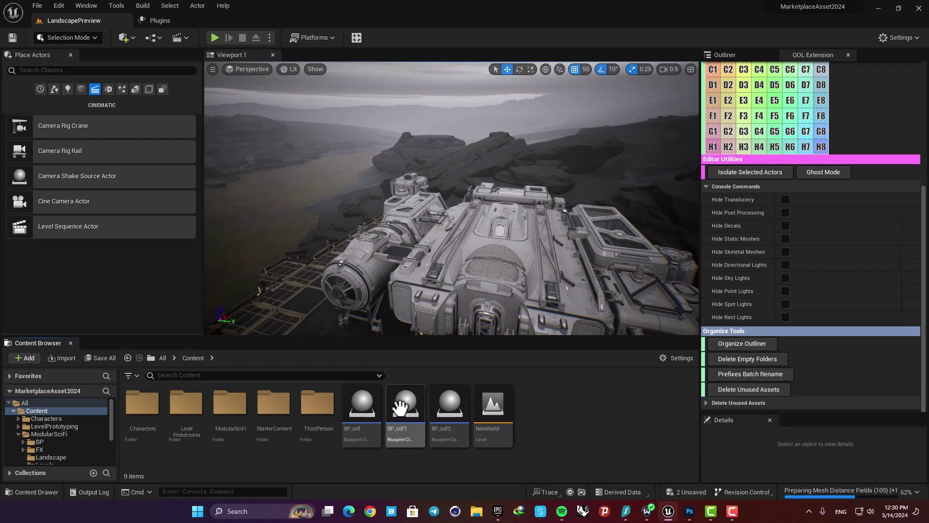
right_click(400, 410)
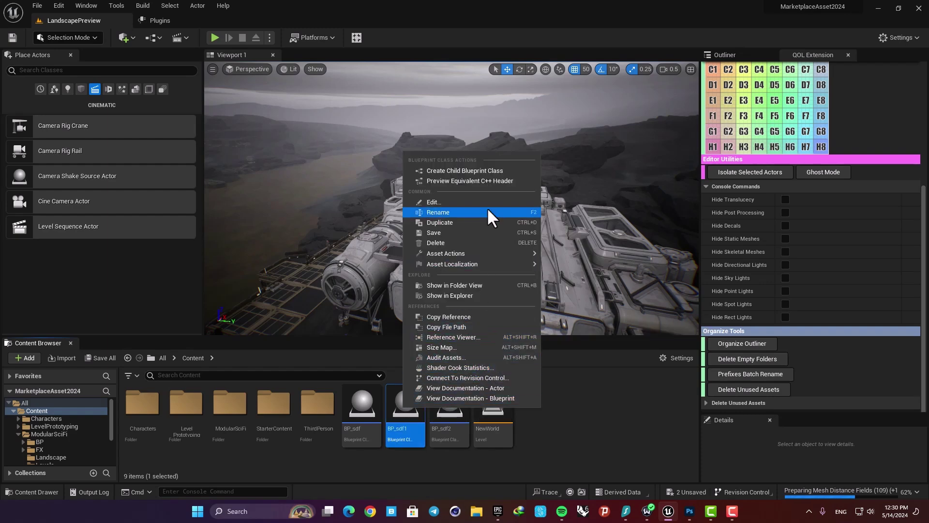
click(447, 337)
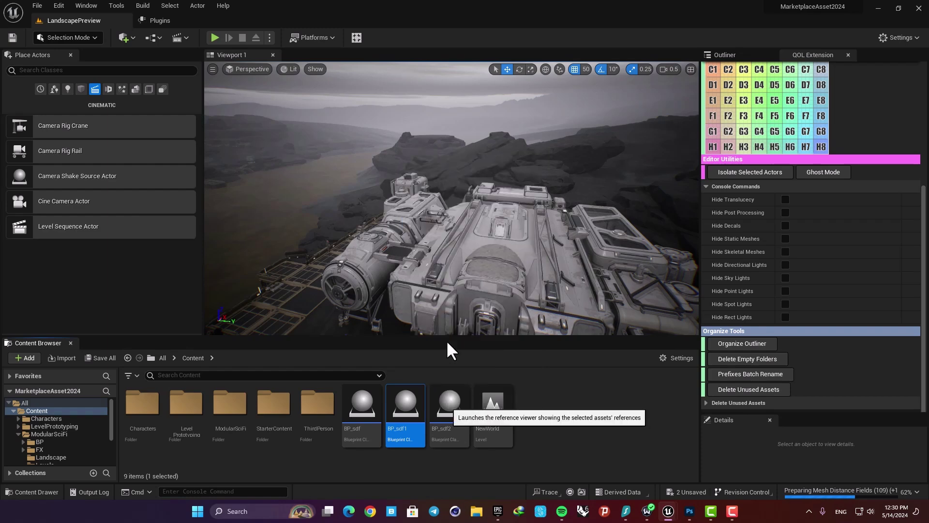
scroll(447, 247, down, 3)
right_drag(470, 230, 405, 242)
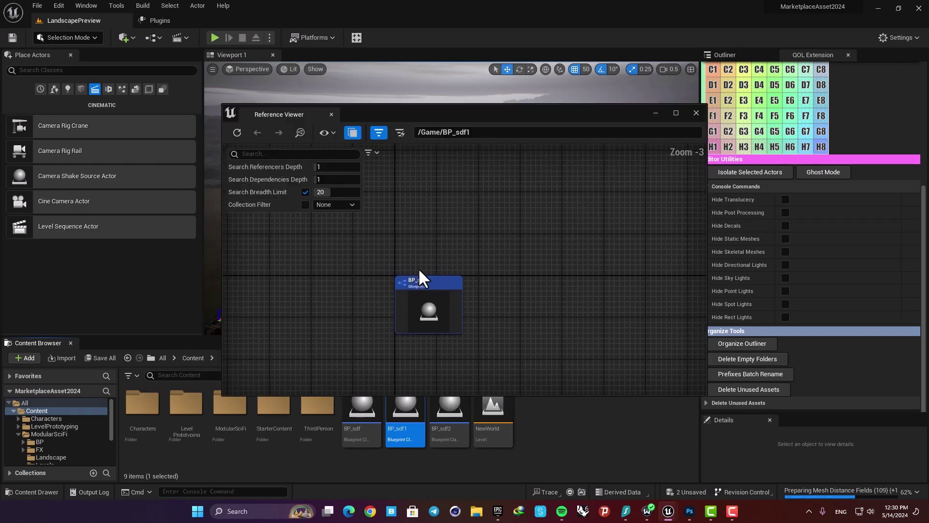
drag(419, 276, 420, 258)
drag(489, 200, 597, 317)
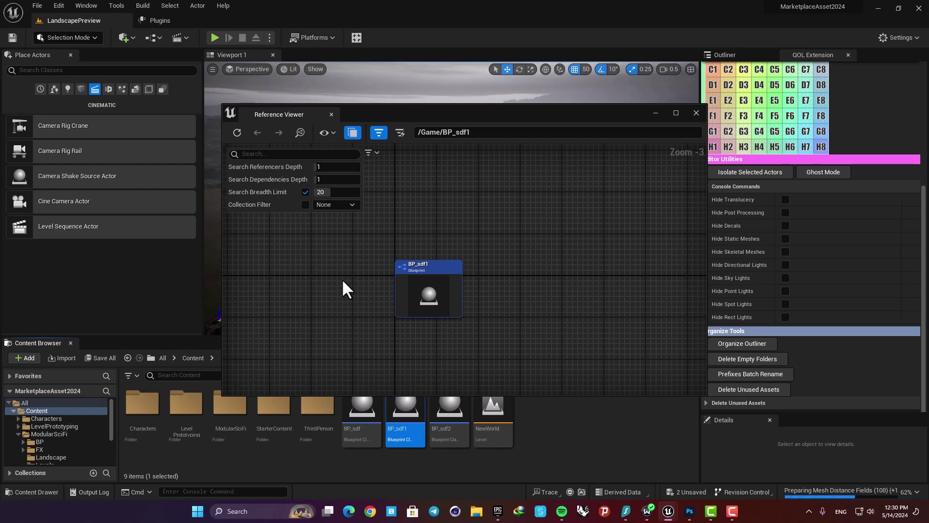
click(696, 112)
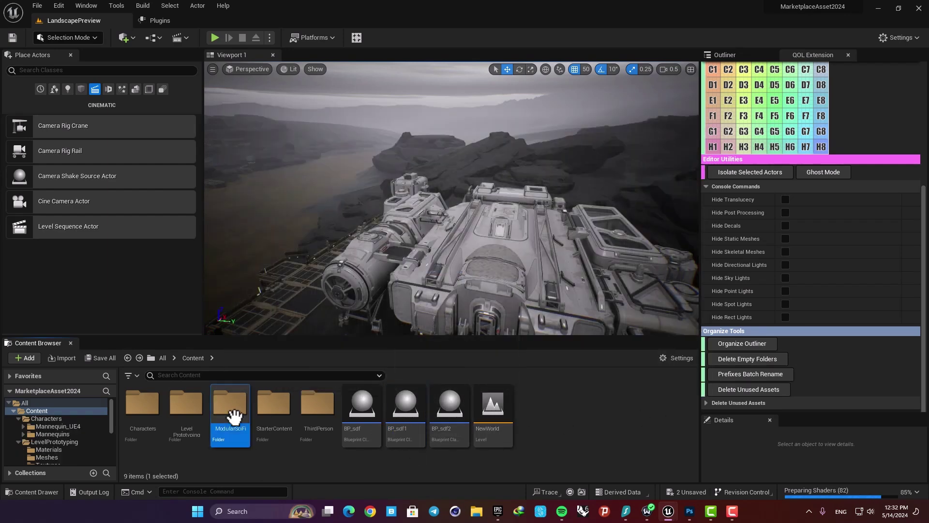
Step: Open the DecalProjector folder inside ModularSciFi/BP in the Content Browser
double_click(231, 409)
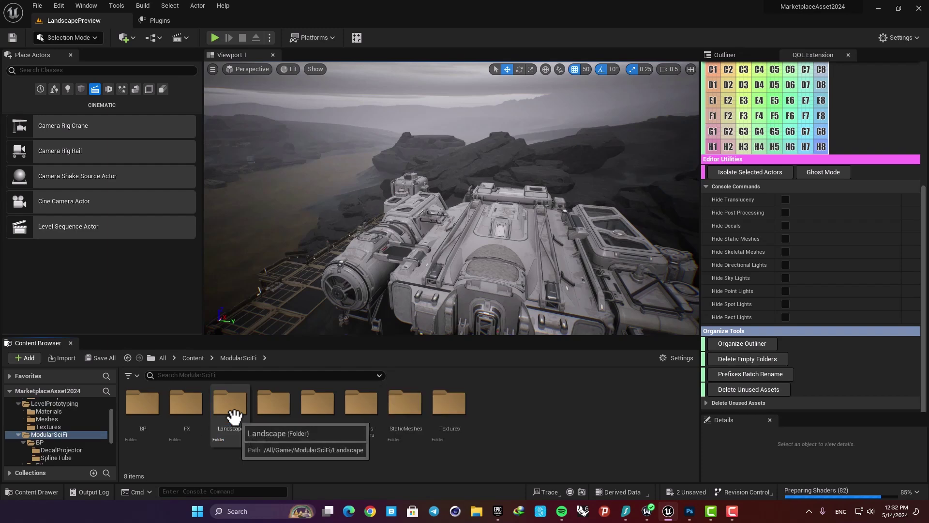
double_click(148, 404)
double_click(148, 404)
Step: Examine the dependencies of the BP_DecalProjector Blueprint in the Reference Viewer and close the viewer
click(144, 409)
right_click(144, 409)
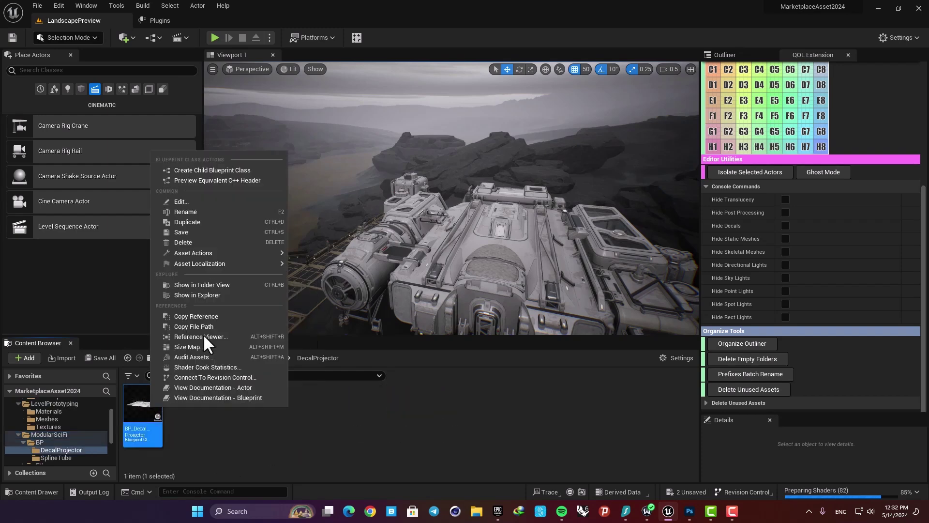
click(225, 337)
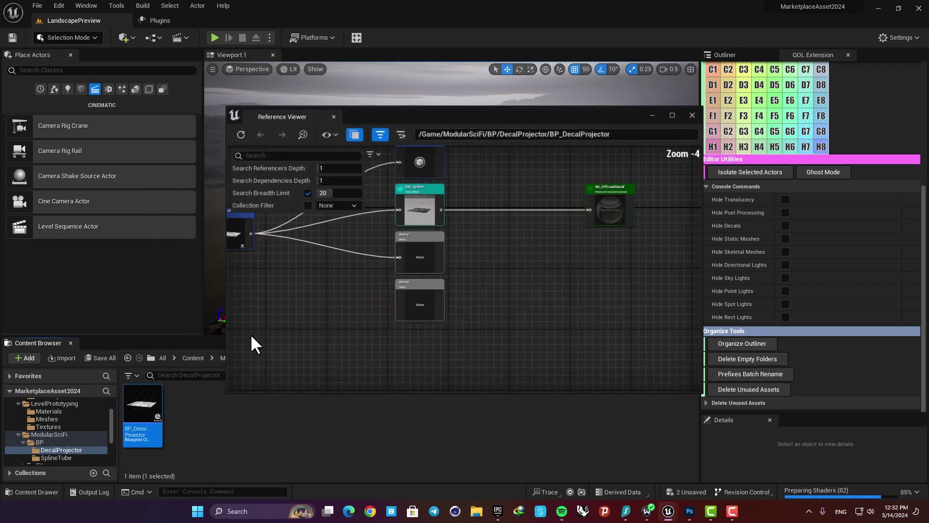
right_drag(542, 234, 541, 211)
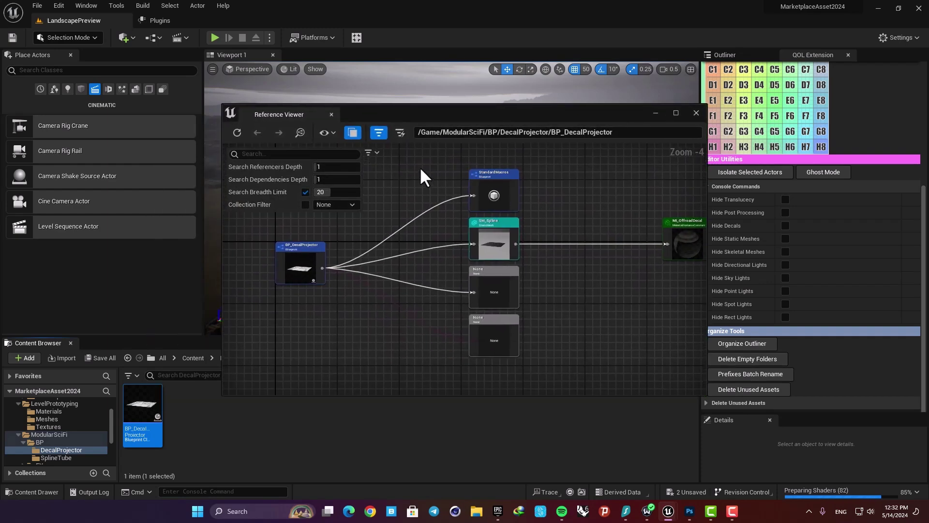
drag(419, 169, 624, 341)
click(601, 301)
right_drag(601, 301, 548, 310)
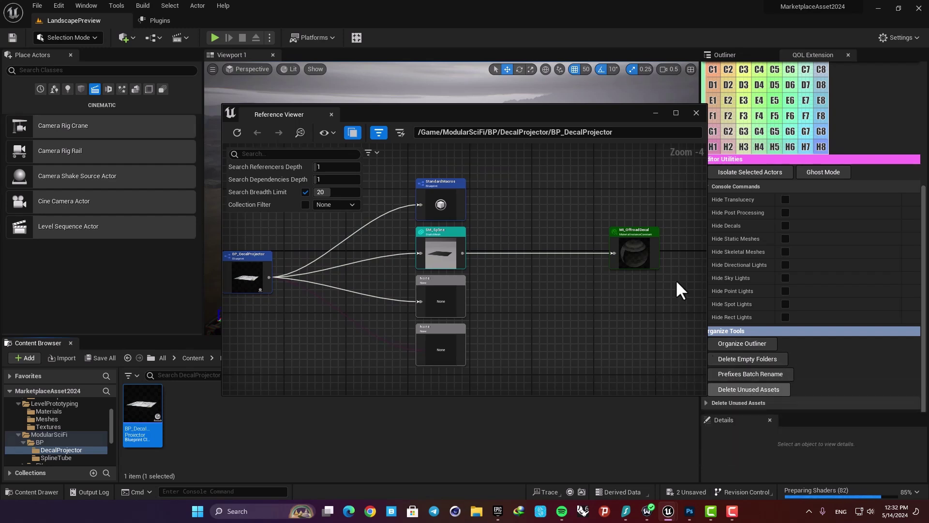
click(697, 112)
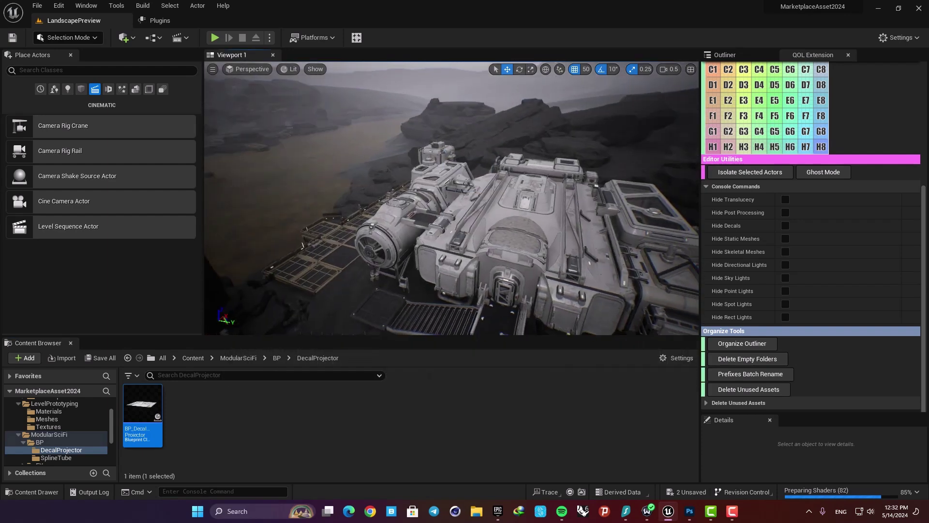
mouse_move(571, 160)
right_down()
mouse_move(567, 145)
mouse_move(562, 164)
right_up()
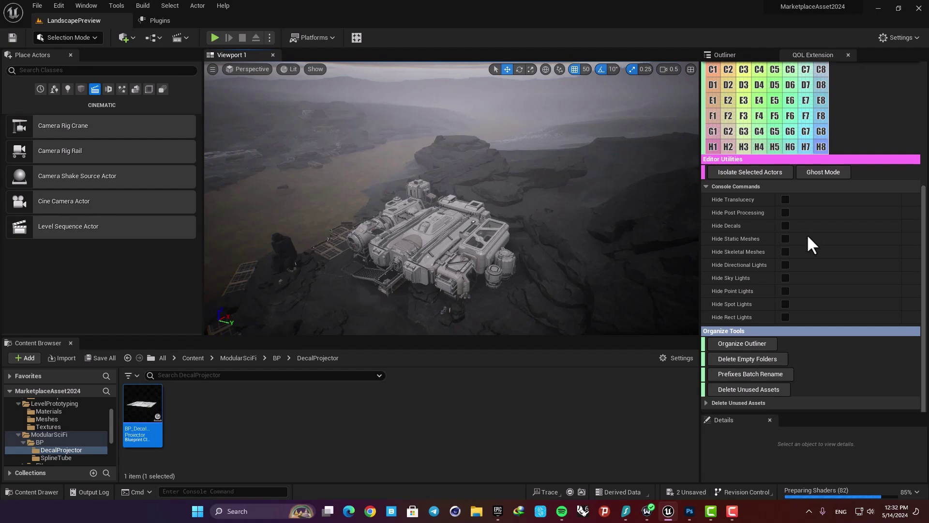
scroll(900, 176, up, 3)
drag(925, 175, 915, 99)
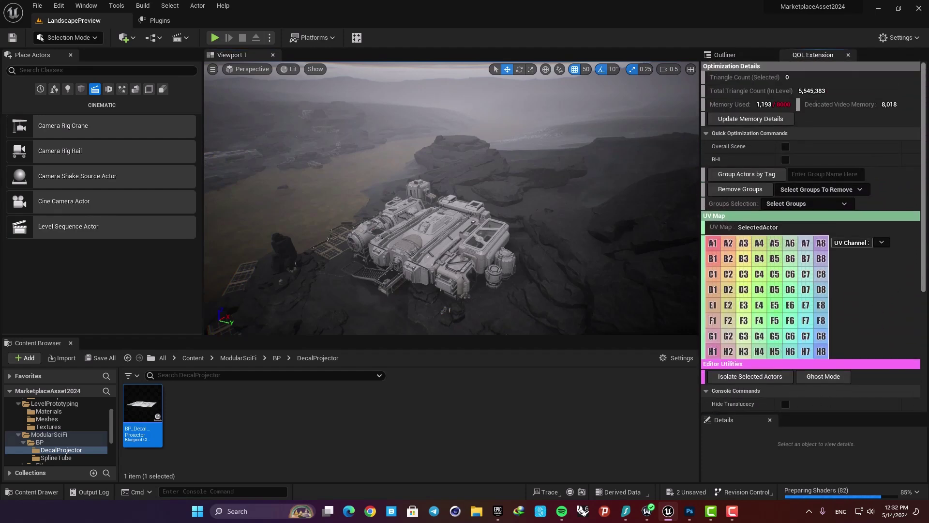